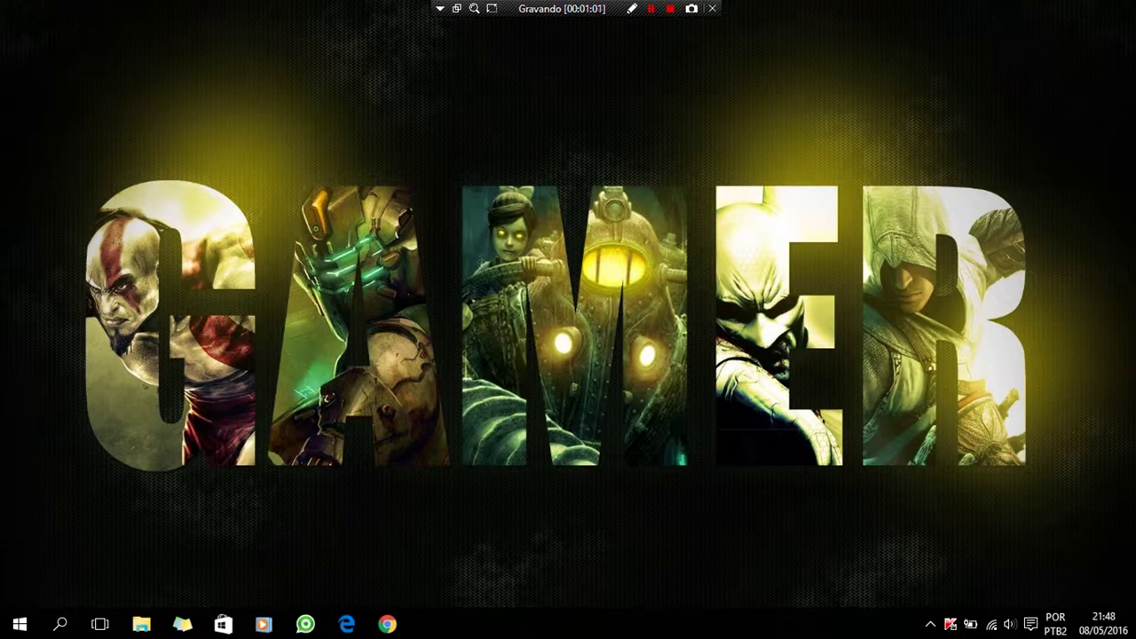
# - Create a new folder on the desktop
pyautogui.rightClick(714, 69)
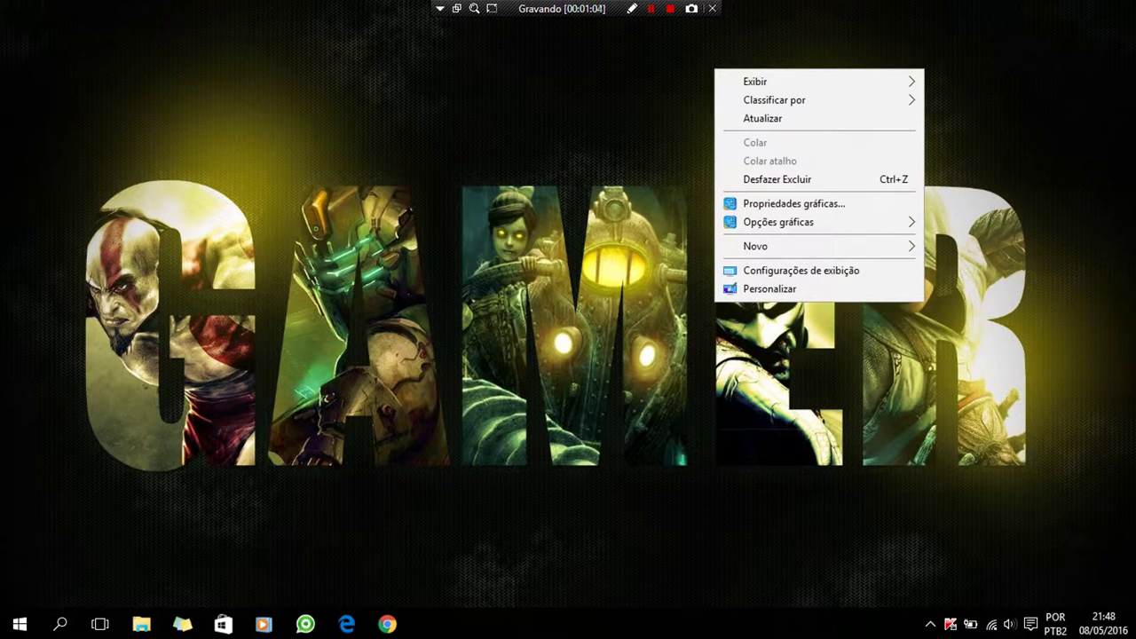
pyautogui.moveTo(818, 246)
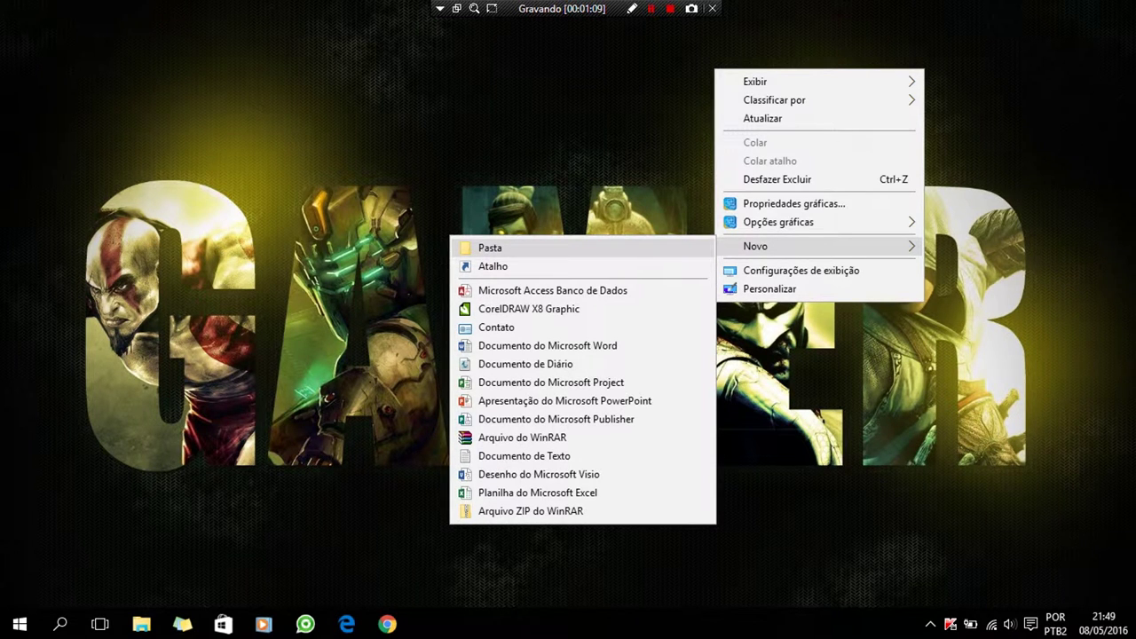
pyautogui.click(582, 247)
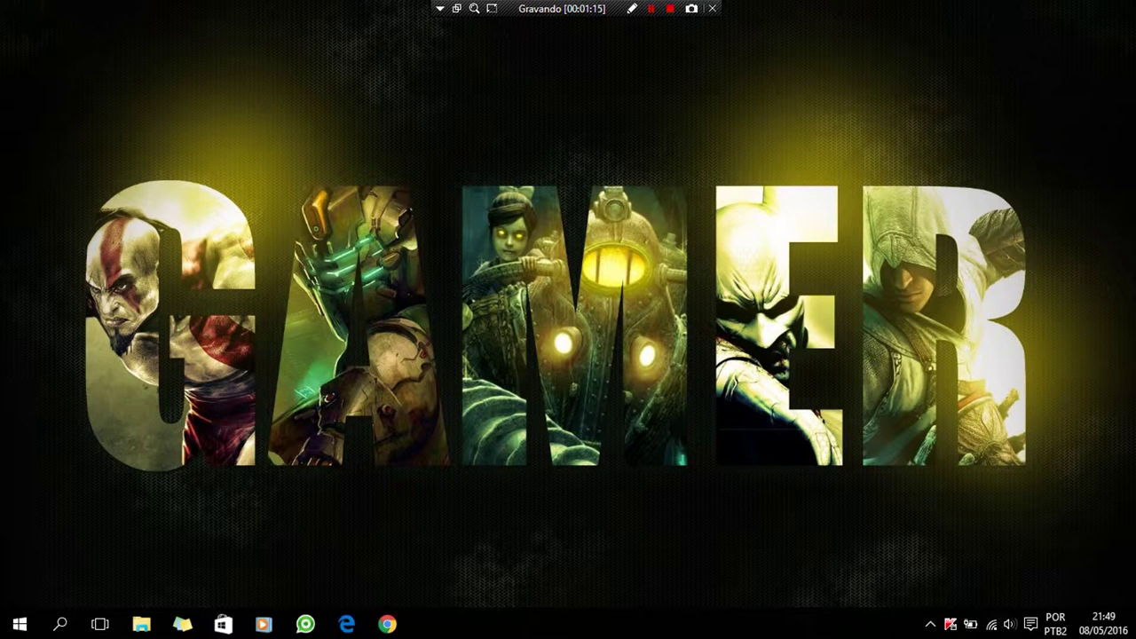
# - Show the desktop's contents in File Explorer and rename the new folder as Compartilhamento
pyautogui.press('super+e')
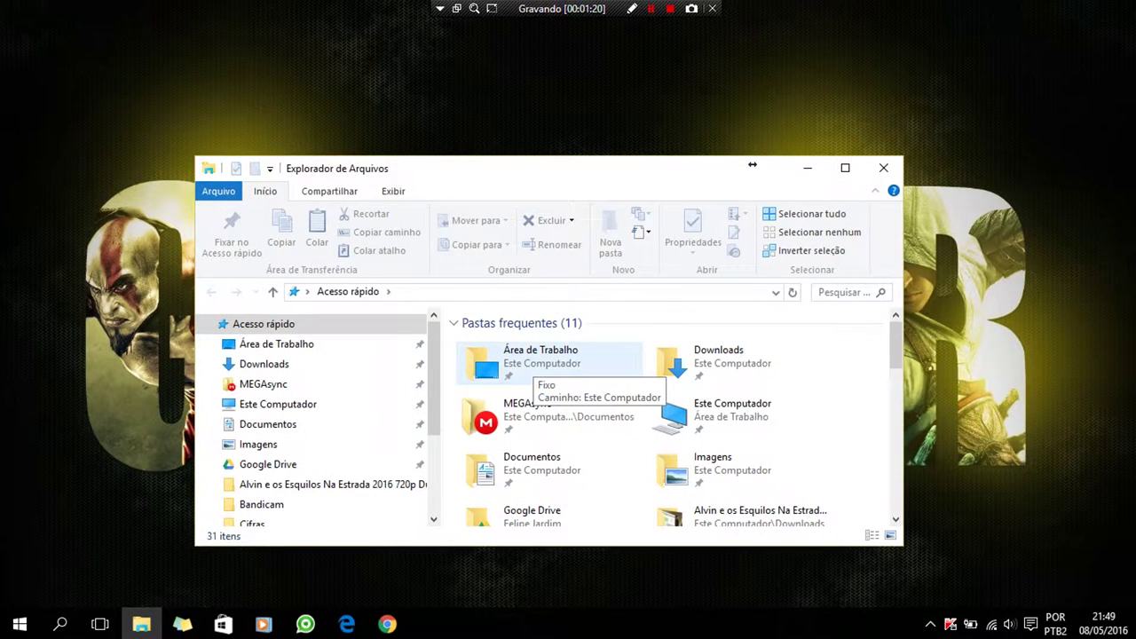
pyautogui.doubleClick(532, 359)
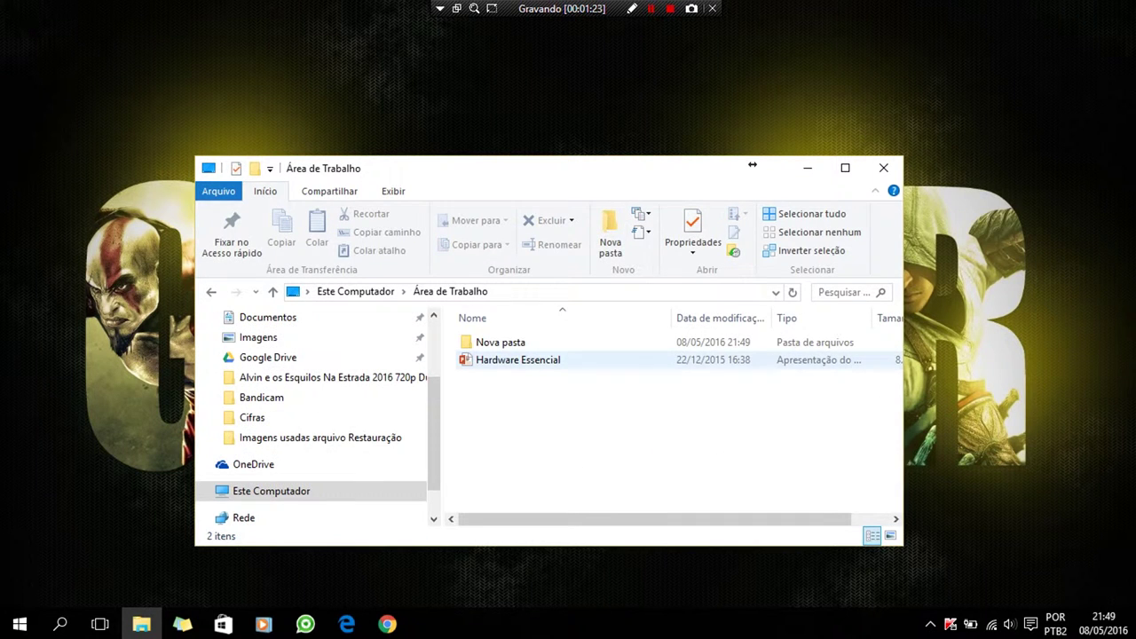
pyautogui.rightClick(491, 341)
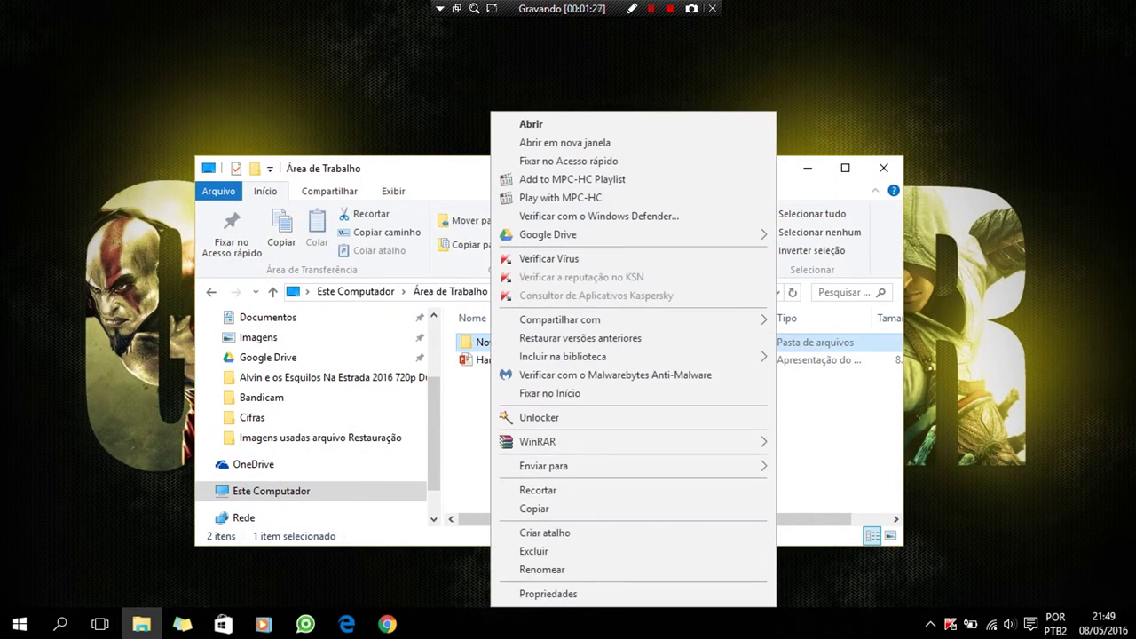
pyautogui.click(767, 566)
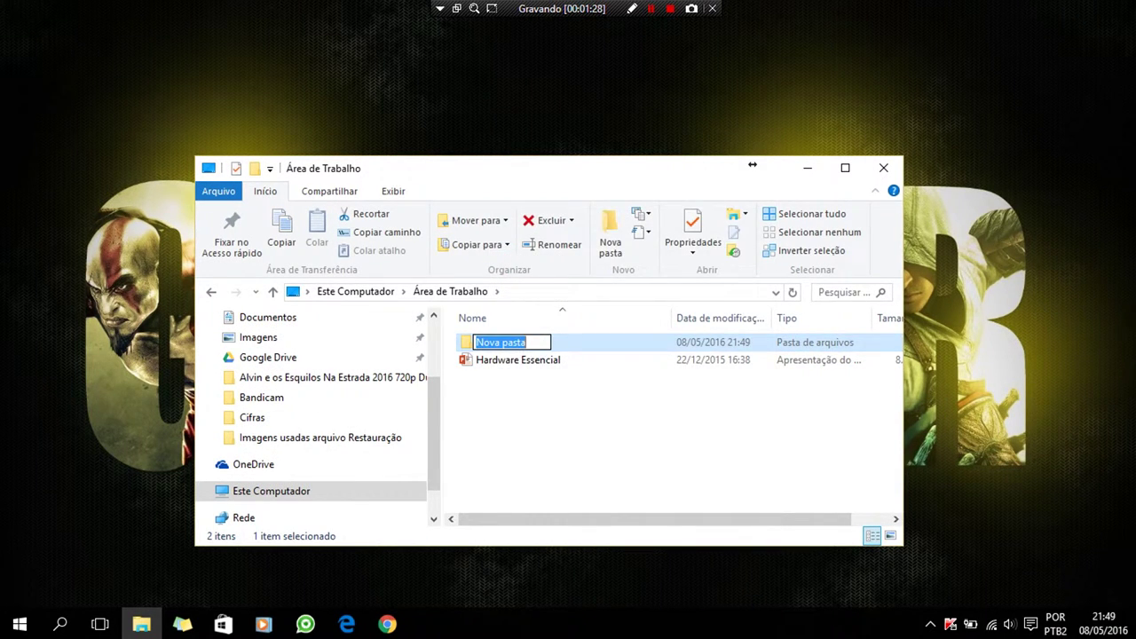
pyautogui.write('Com')
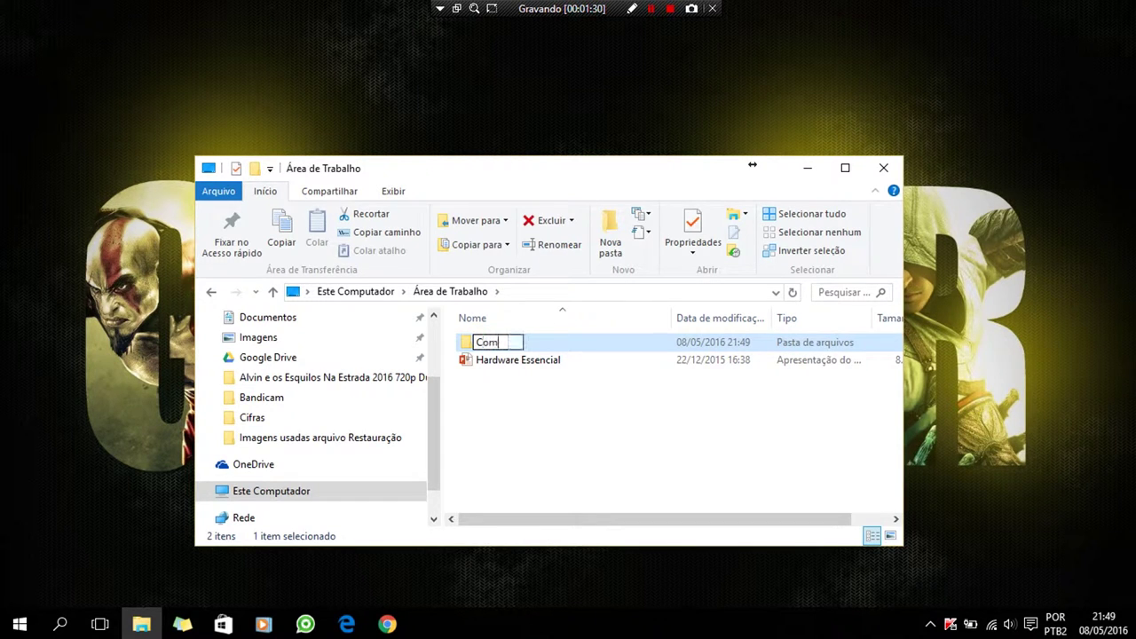
pyautogui.write('partilhamento')
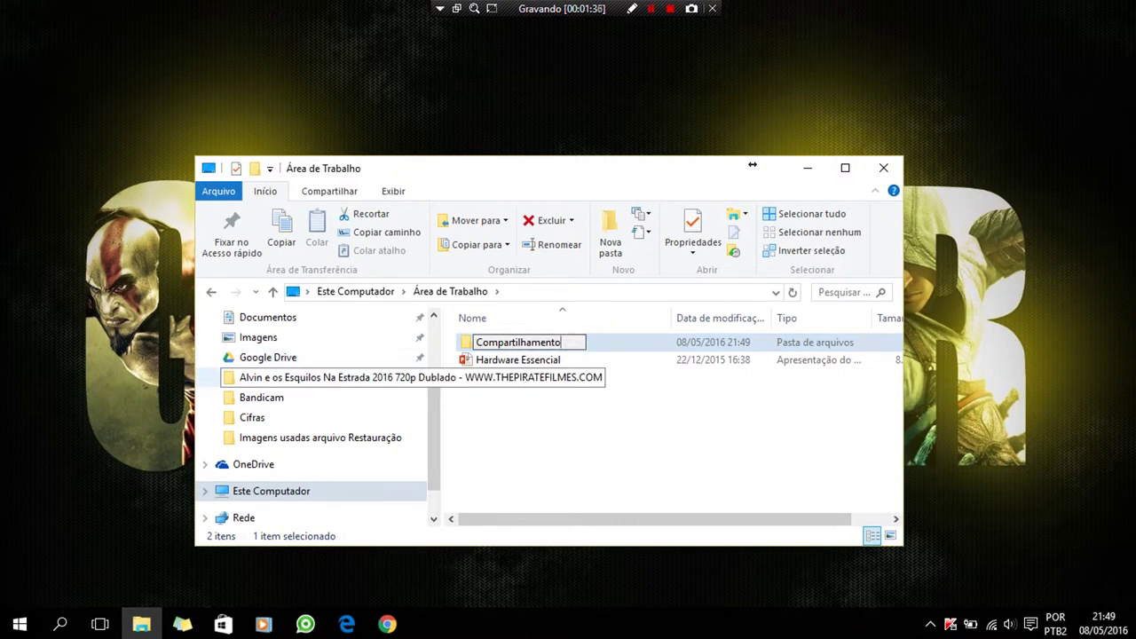
# - Remove the "Alvin e os Esquilos Na Estrada" and Bandicam folders from Quick Access
pyautogui.rightClick(345, 377)
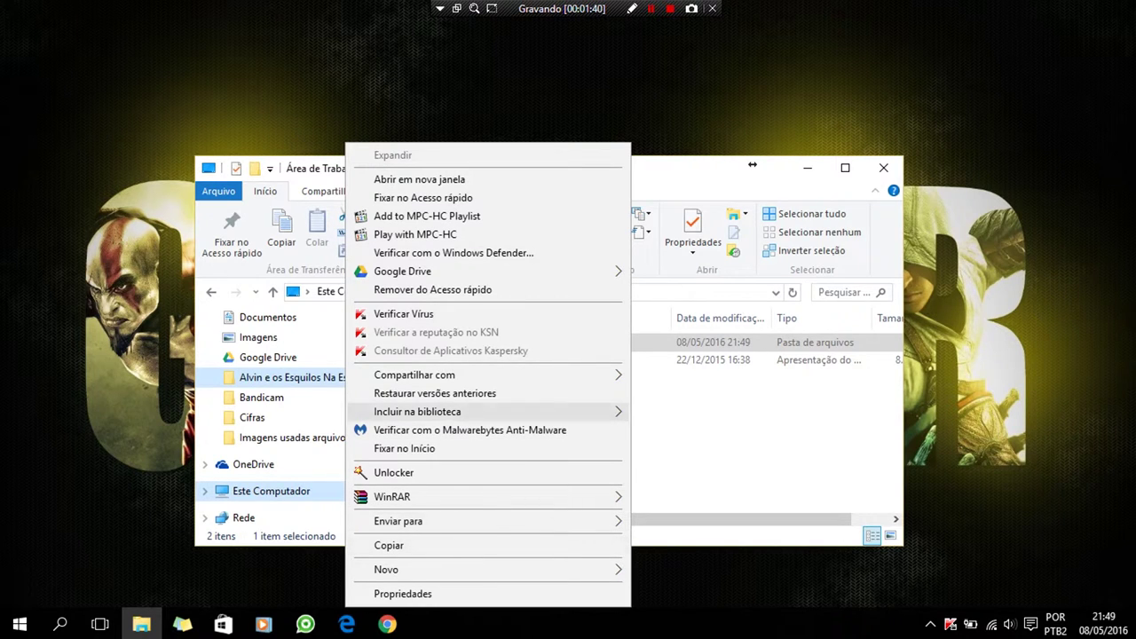
pyautogui.click(432, 289)
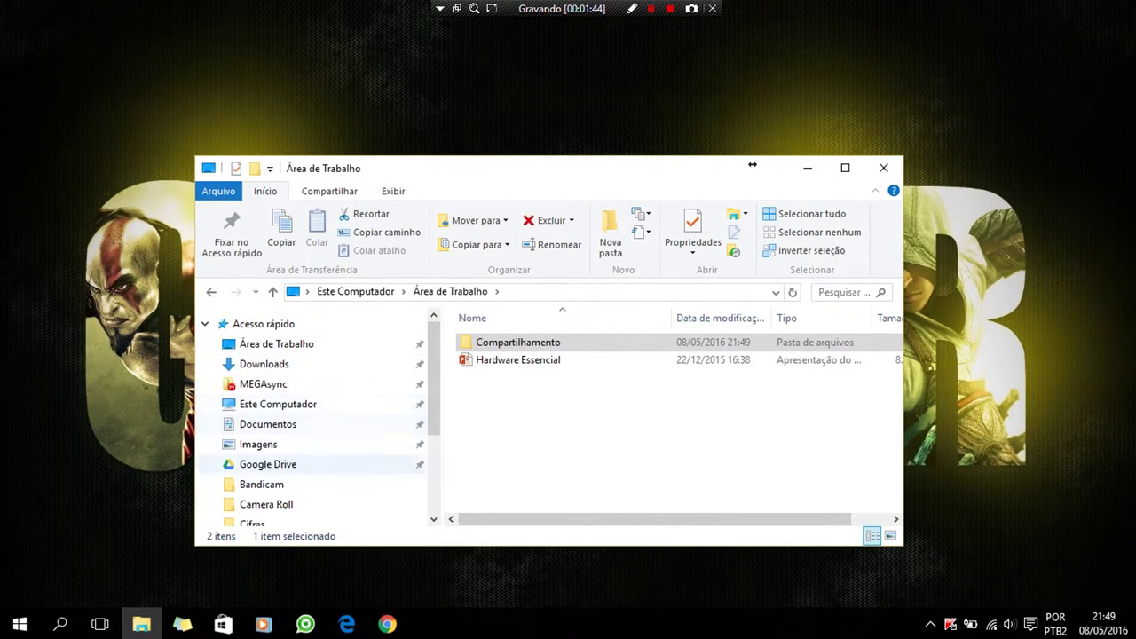
pyautogui.rightClick(274, 484)
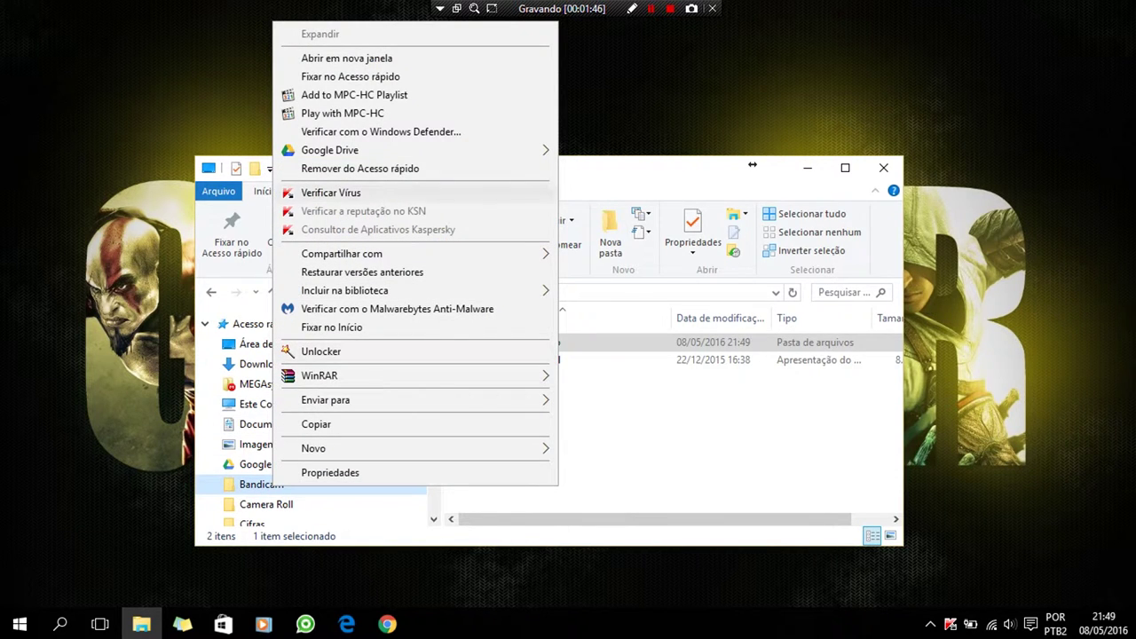
pyautogui.click(359, 168)
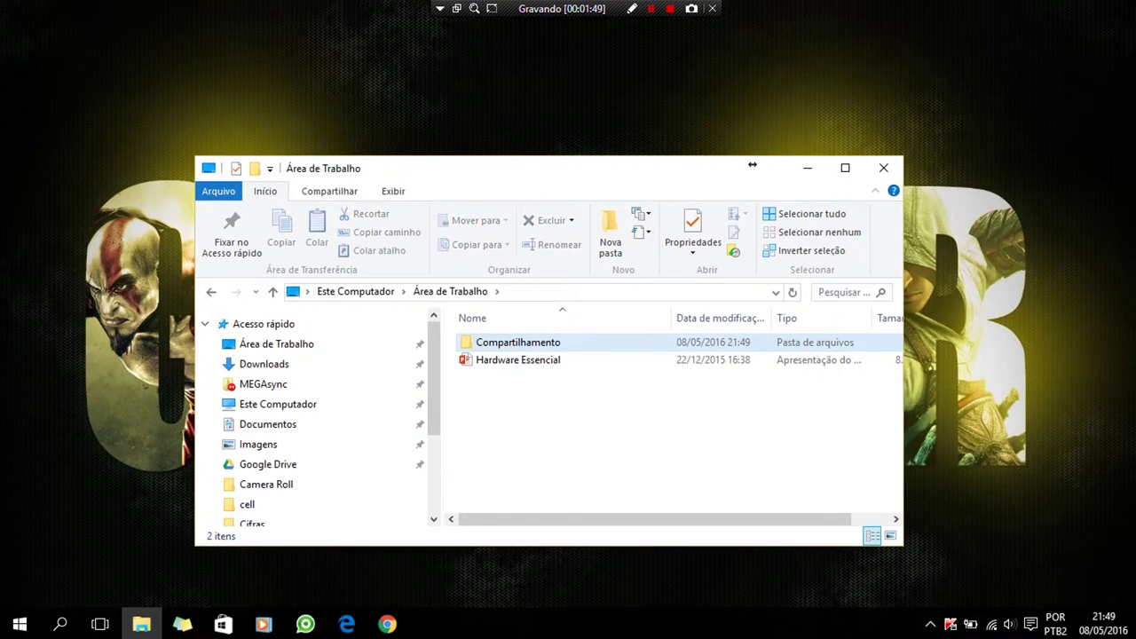
# - Enable sharing of the Compartilhamento folder in the advanced sharing settings of its properties
pyautogui.rightClick(541, 342)
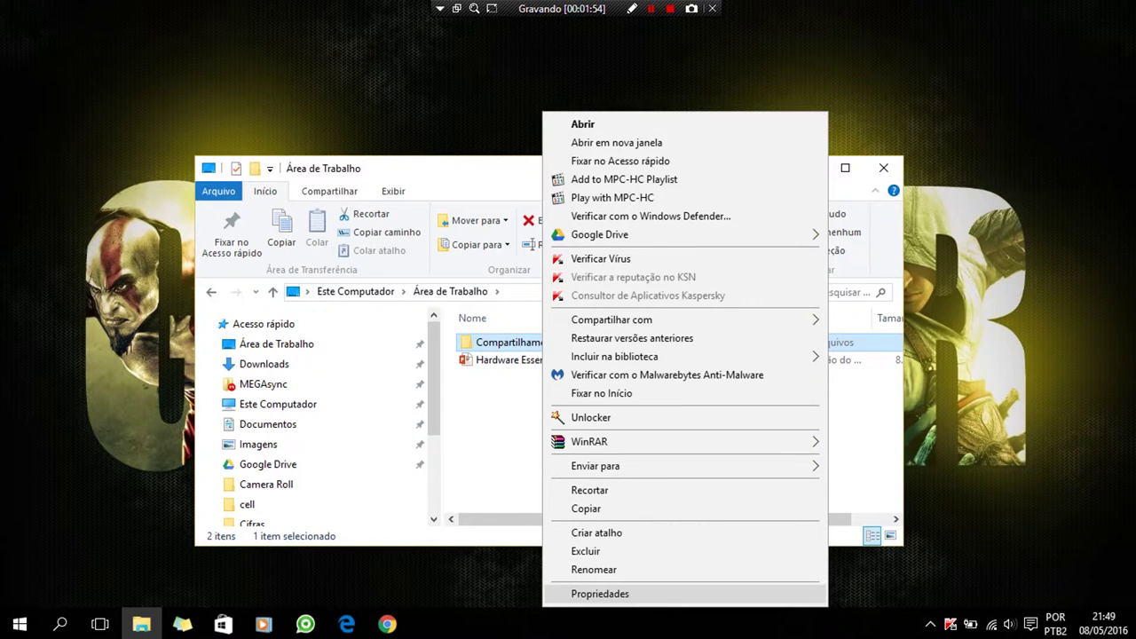
pyautogui.click(600, 593)
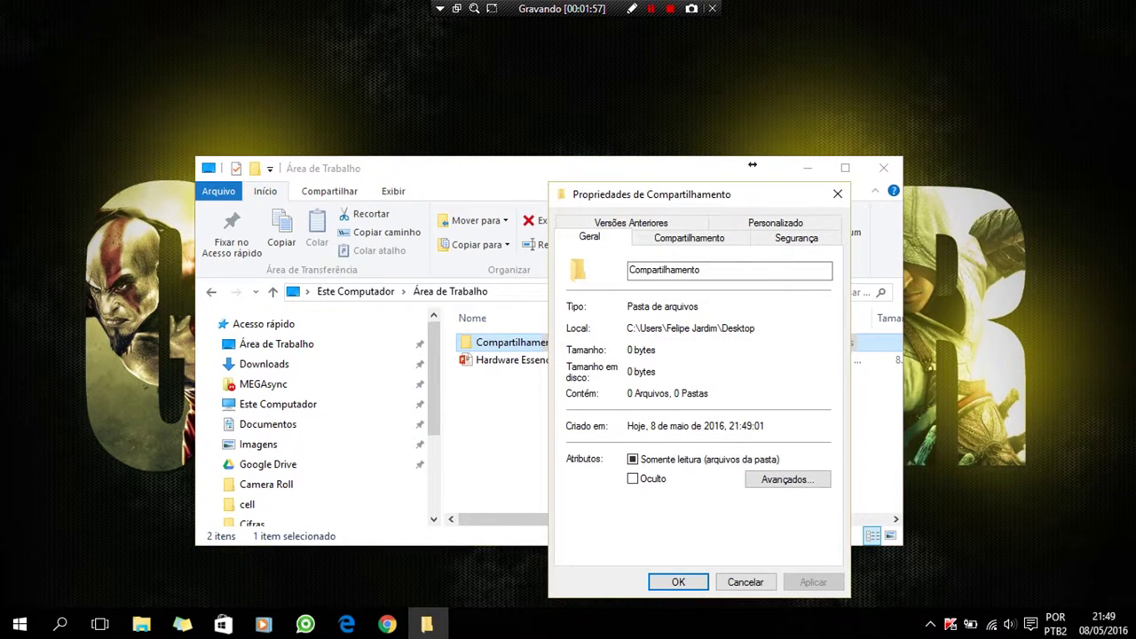
pyautogui.hotkey('ctrl', 'Tab')
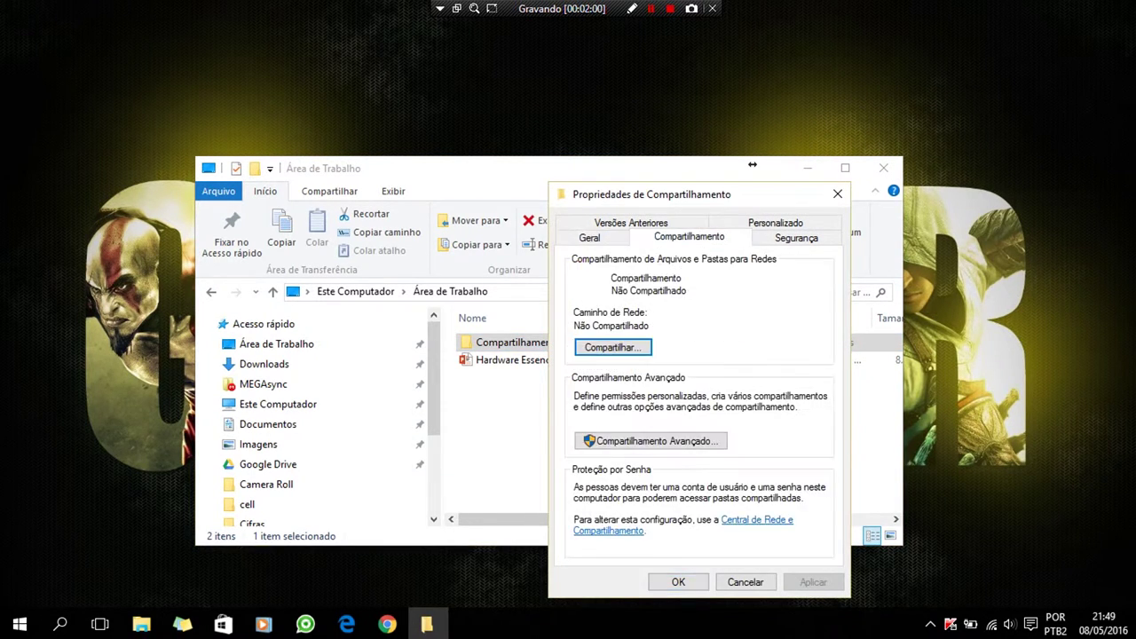
pyautogui.press('Tab')
pyautogui.press('Return')
pyautogui.press('space')
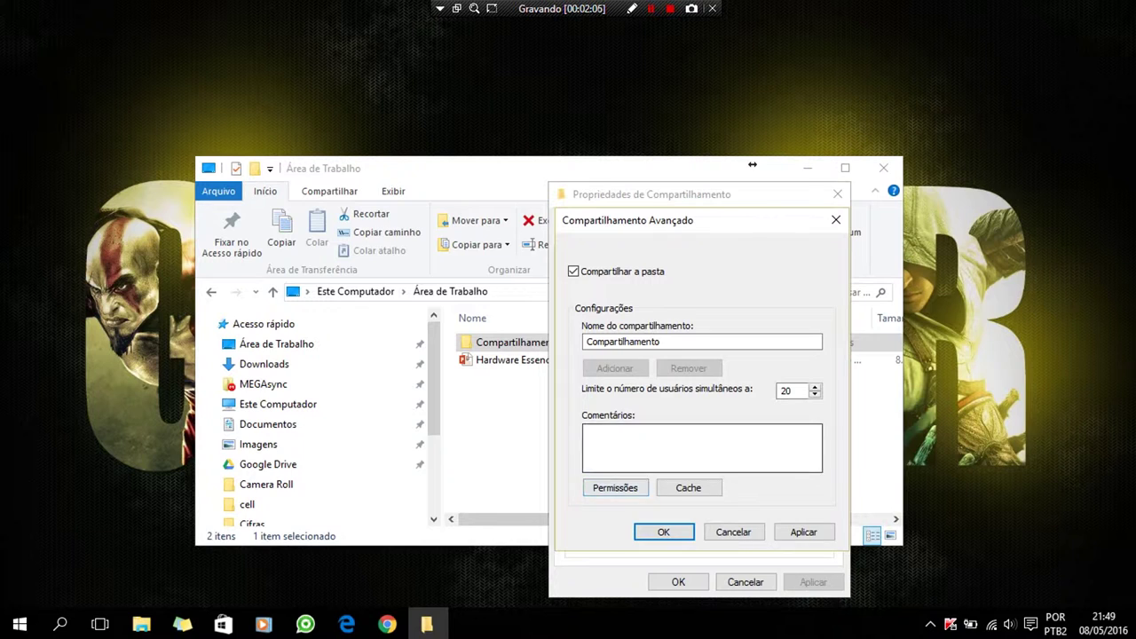
# - Add the comment "Bla bla bla" to the share and limit simultaneous users to 5
pyautogui.click(588, 431)
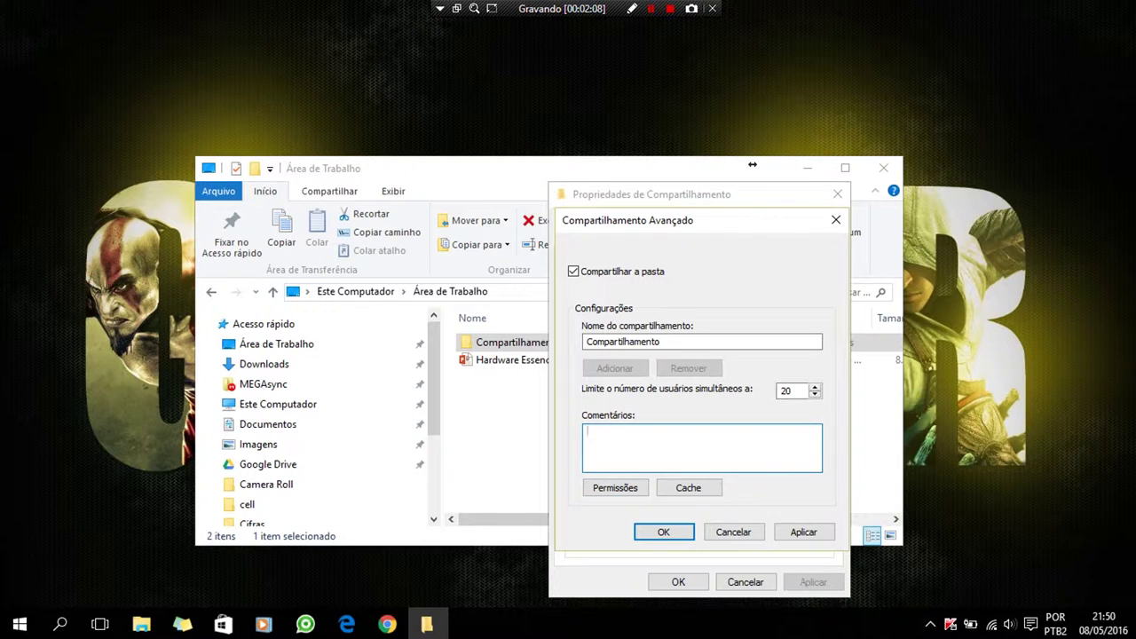
pyautogui.write('Bla bla ba')
pyautogui.press('BackSpace')
pyautogui.write('la')
pyautogui.hotkey('shift', 'Tab')
pyautogui.write('5')
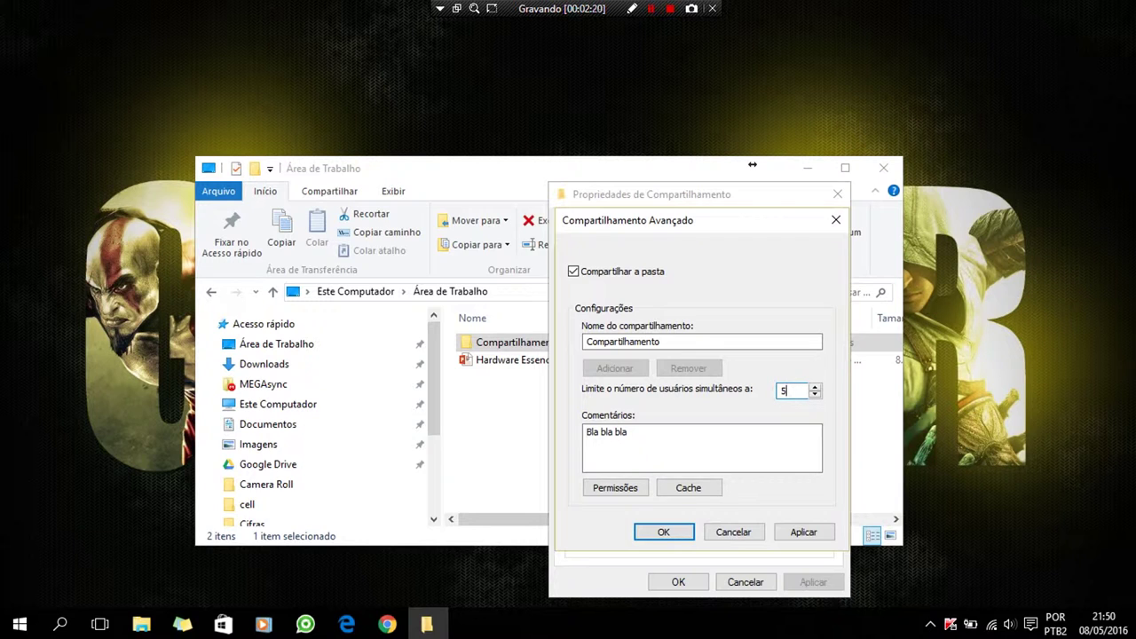
# - Allow the Alteração share permission for the Todos group and confirm the advanced sharing settings
pyautogui.click(614, 487)
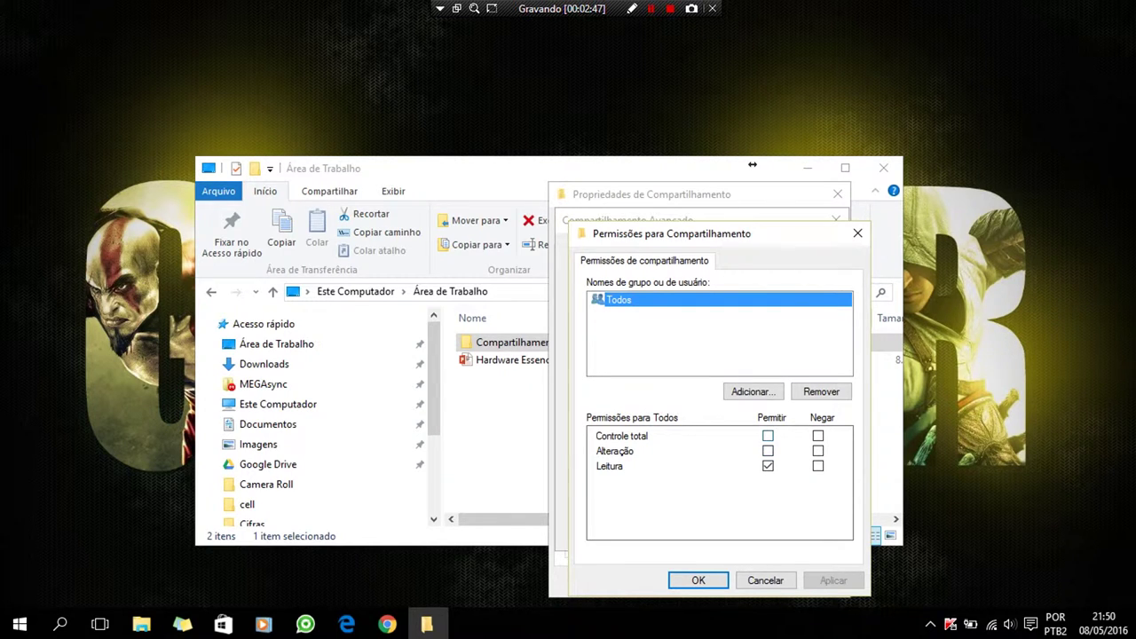
pyautogui.click(768, 451)
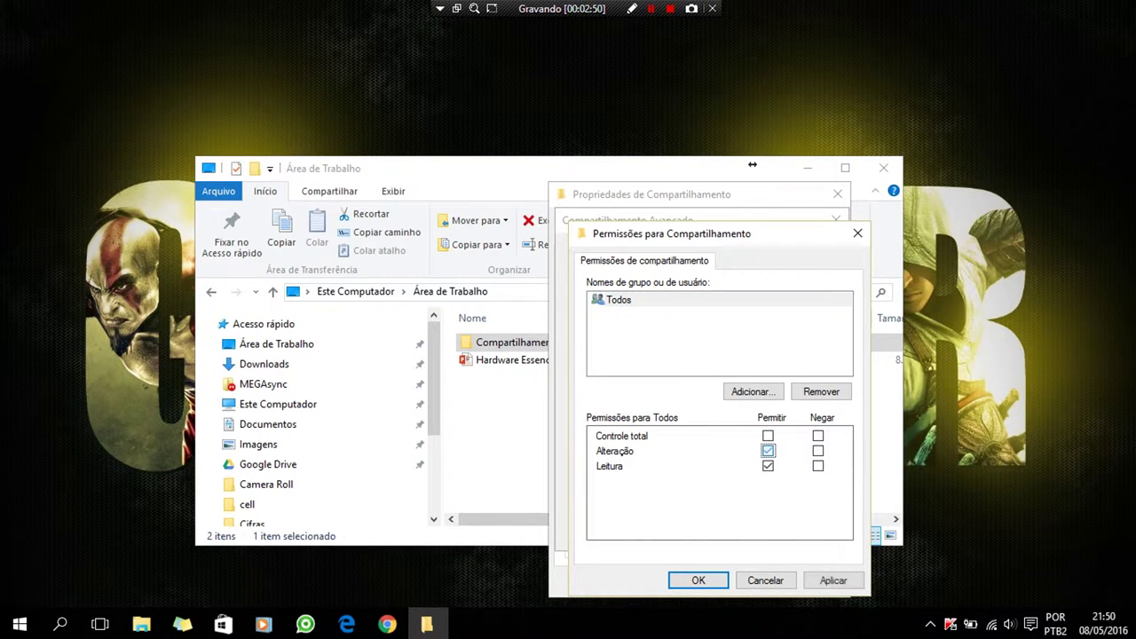
pyautogui.click(698, 580)
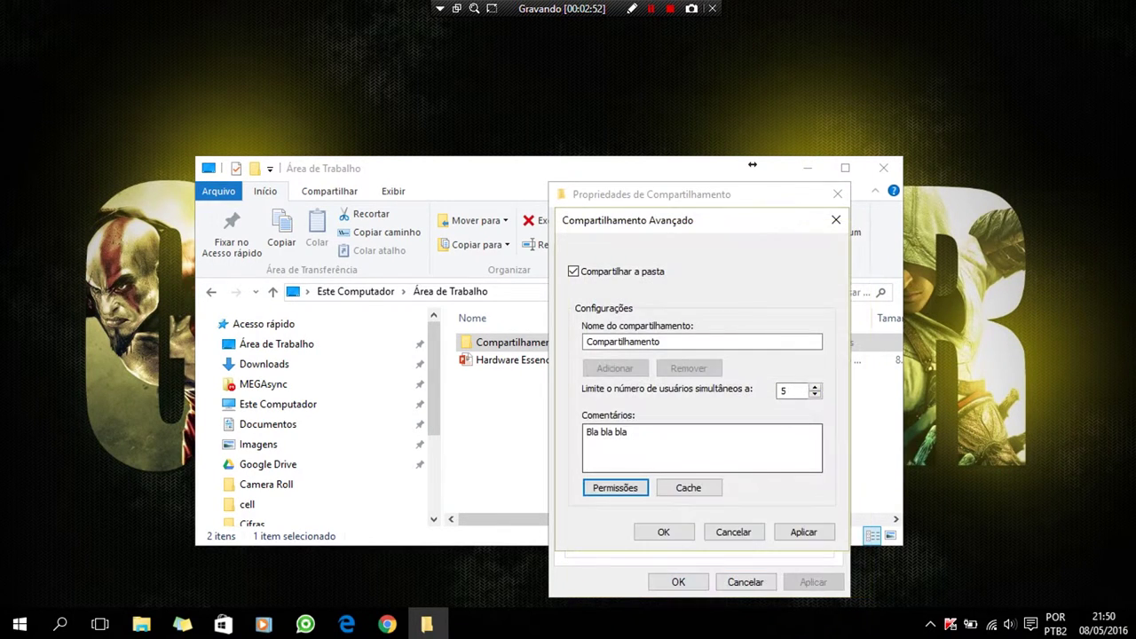
pyautogui.click(663, 531)
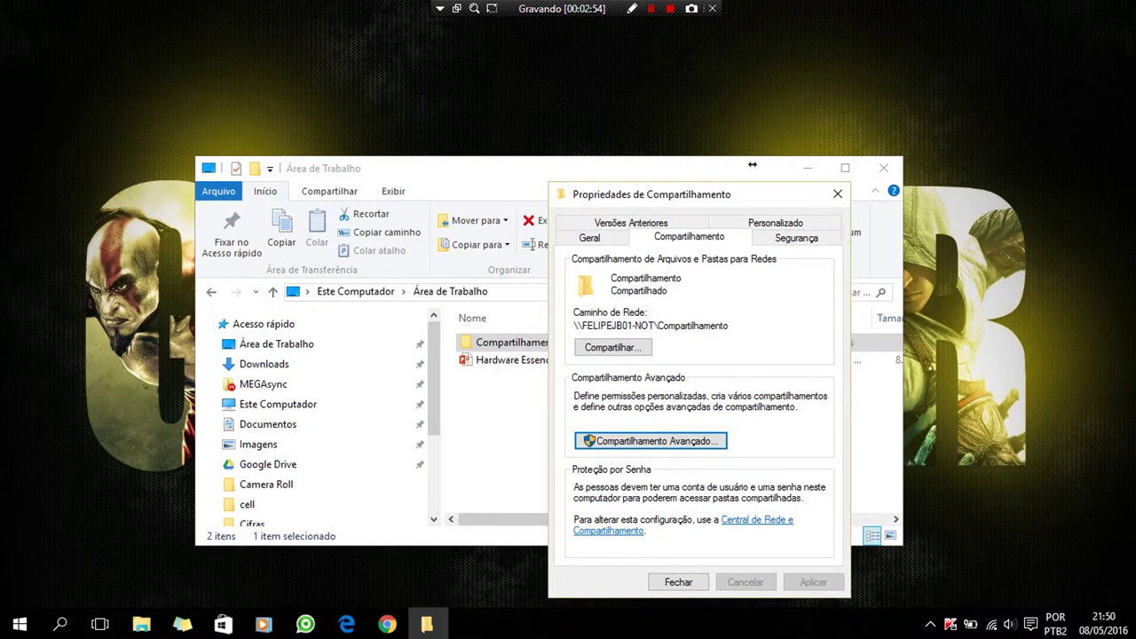
# - Add the group "todos" to the users and groups in the Compartilhamento folder's security permissions
pyautogui.click(795, 237)
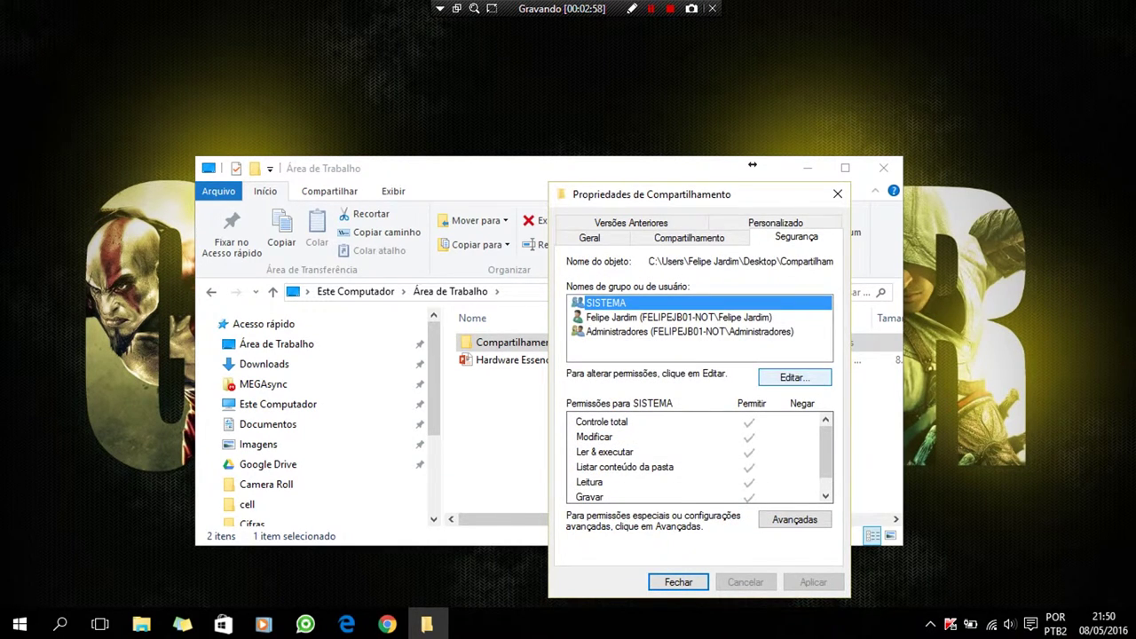
pyautogui.click(794, 377)
pyautogui.moveTo(761, 233); pyautogui.dragTo(740, 287)
pyautogui.press('Tab')
pyautogui.press('Return')
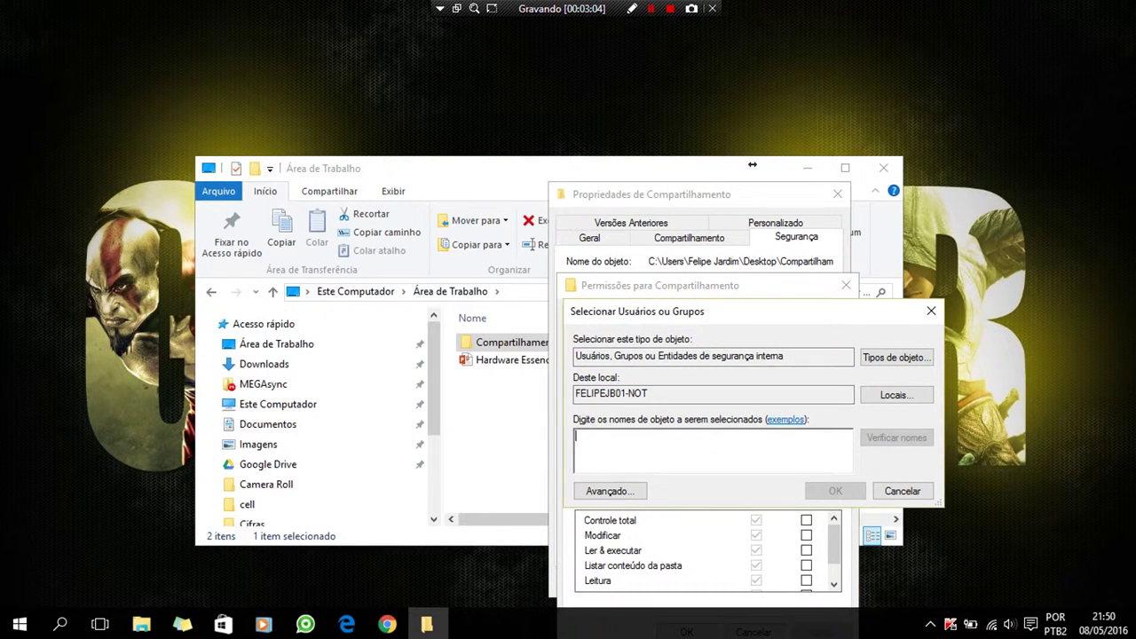
pyautogui.write('todos')
pyautogui.press('Return')
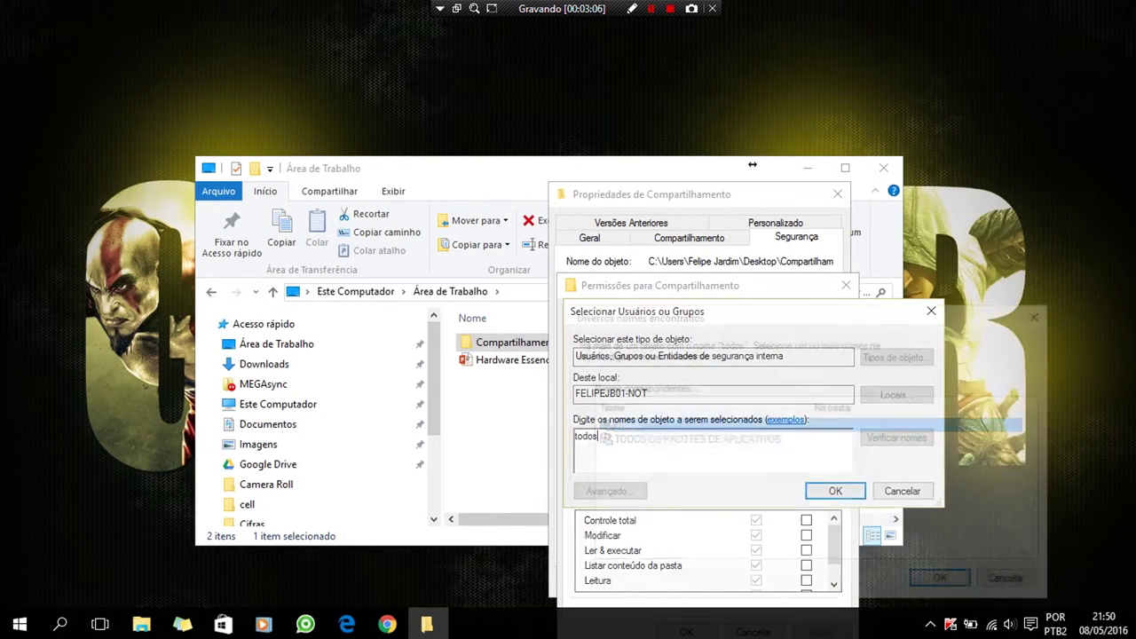
pyautogui.press('Return')
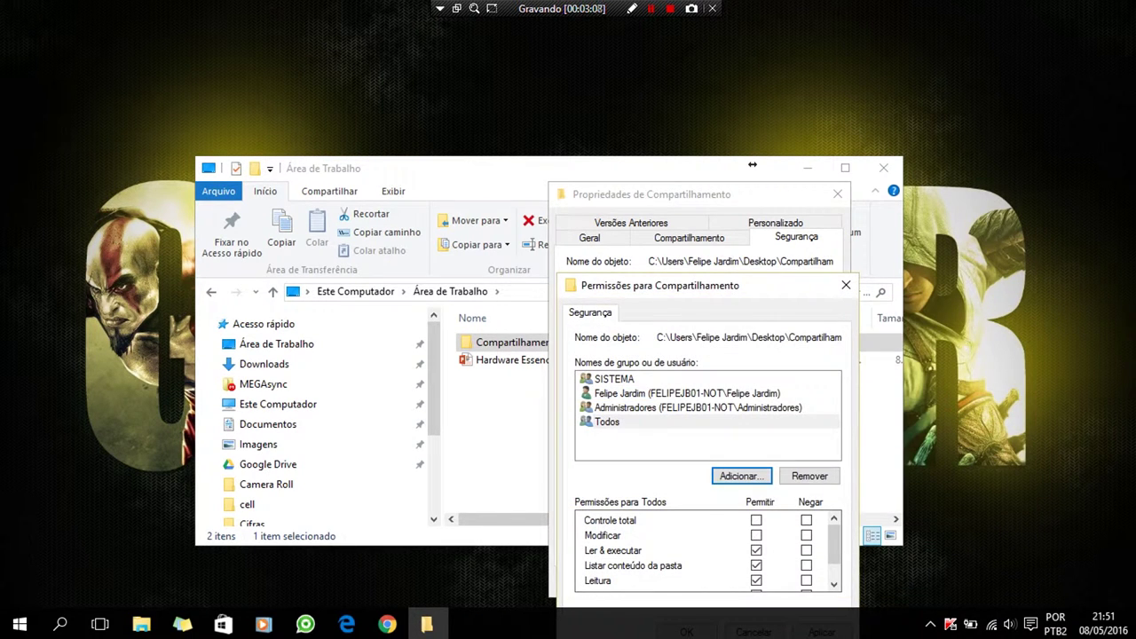
pyautogui.click(756, 535)
pyautogui.moveTo(772, 285); pyautogui.dragTo(749, 216)
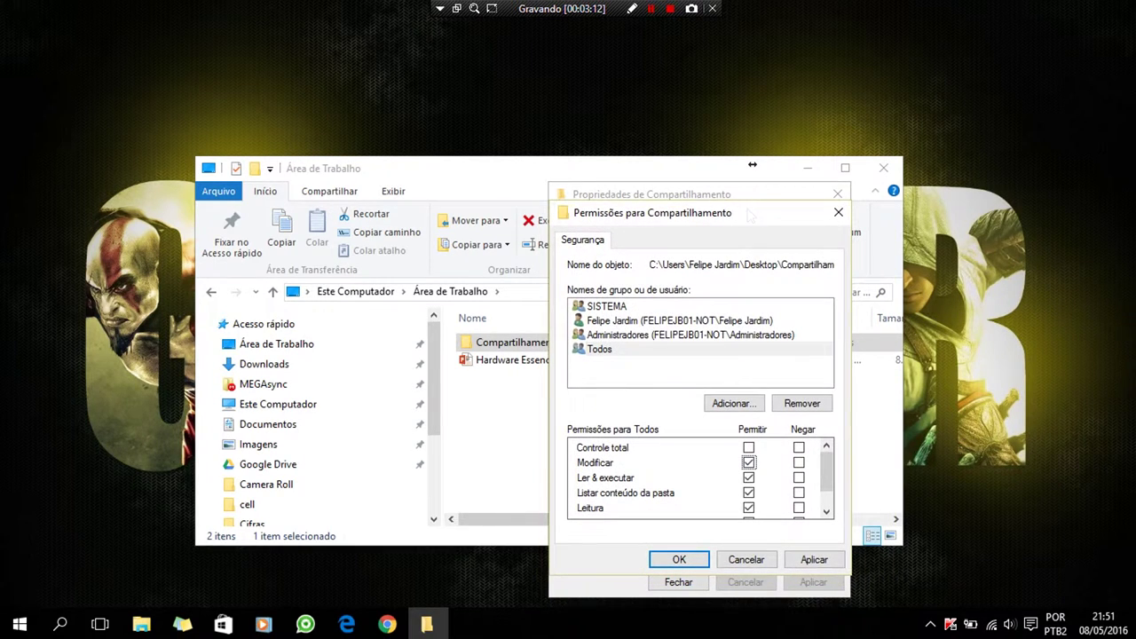
pyautogui.click(748, 463)
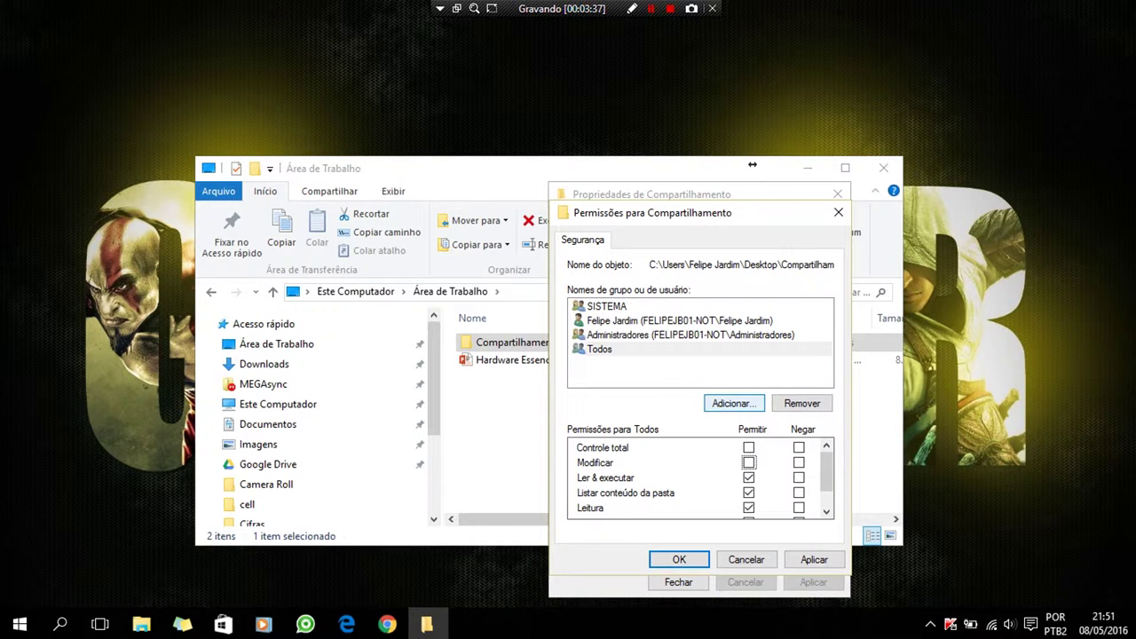
# - Allow the Modificar security permission for the Todos group, apply it, and close the folder's properties
pyautogui.click(600, 348)
pyautogui.press('Tab')
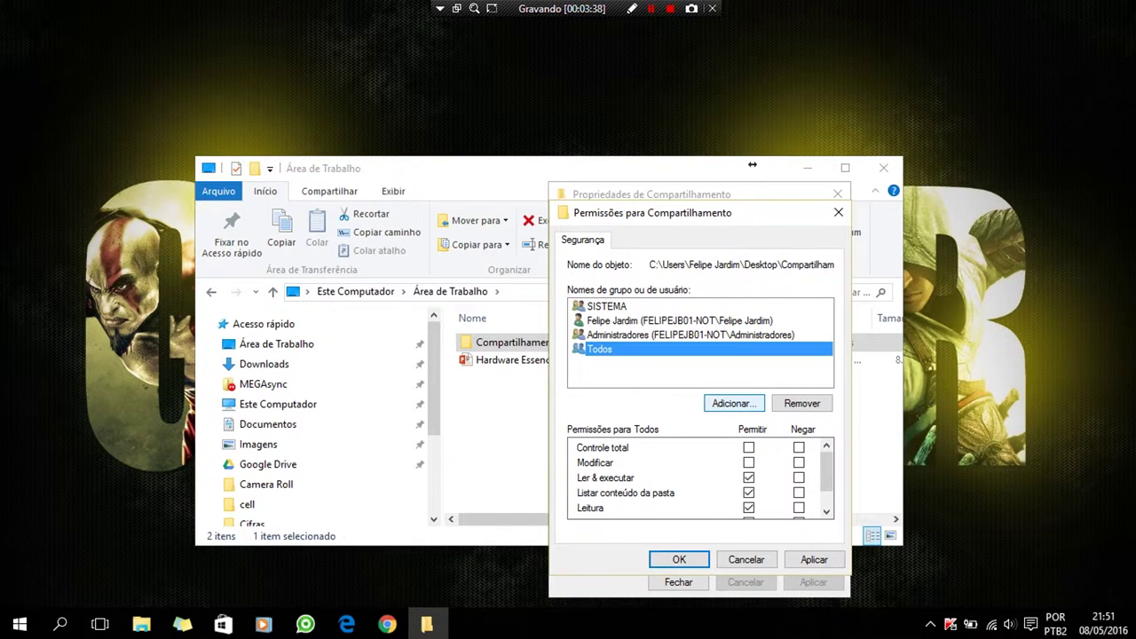
pyautogui.press('Tab')
pyautogui.press('Tab')
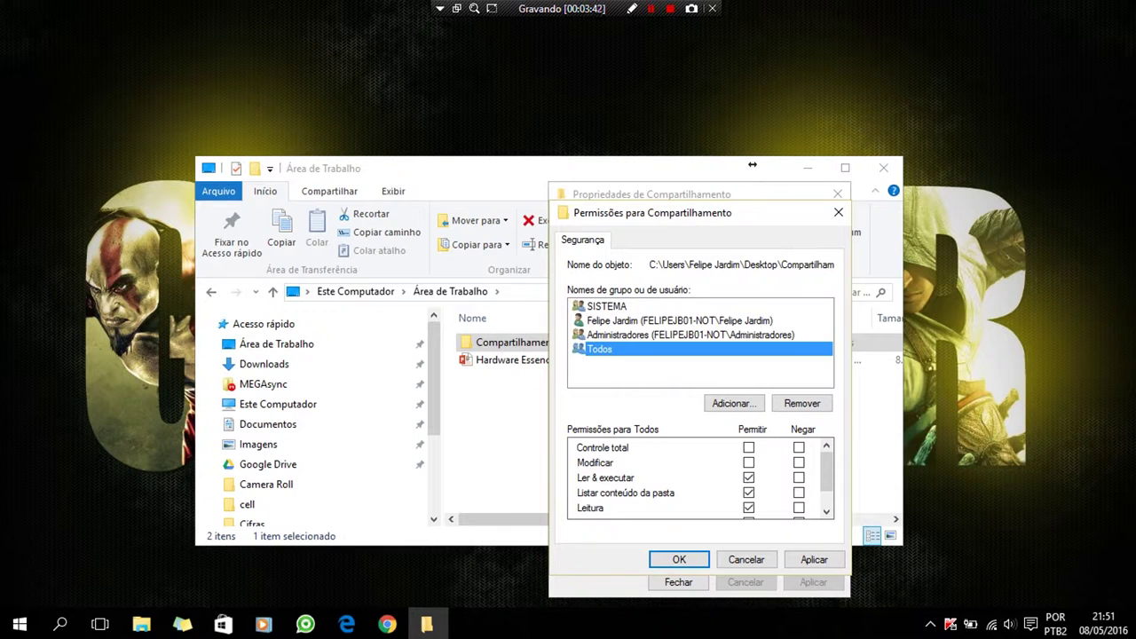
pyautogui.press('space')
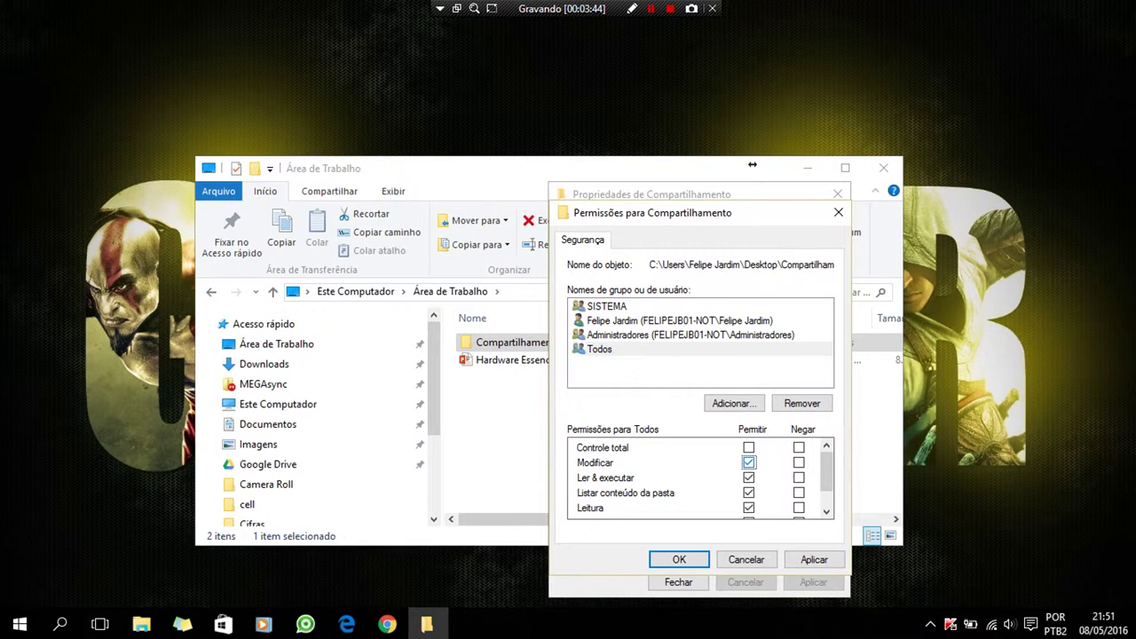
pyautogui.press('Tab')
pyautogui.press('Tab')
pyautogui.press('Tab')
pyautogui.press('Return')
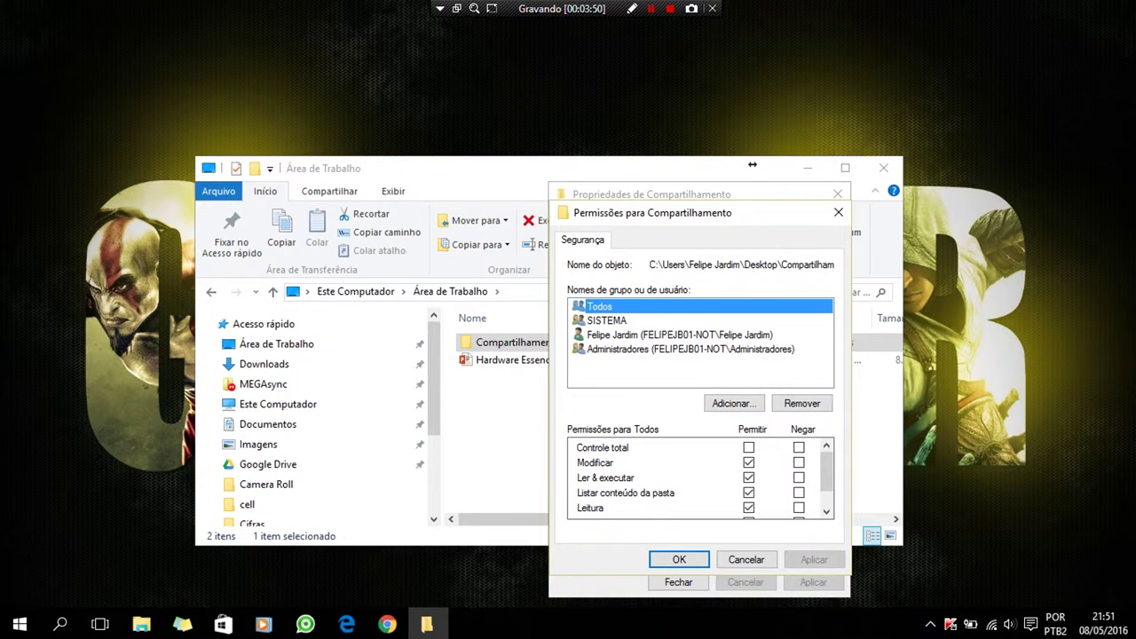
pyautogui.press('Return')
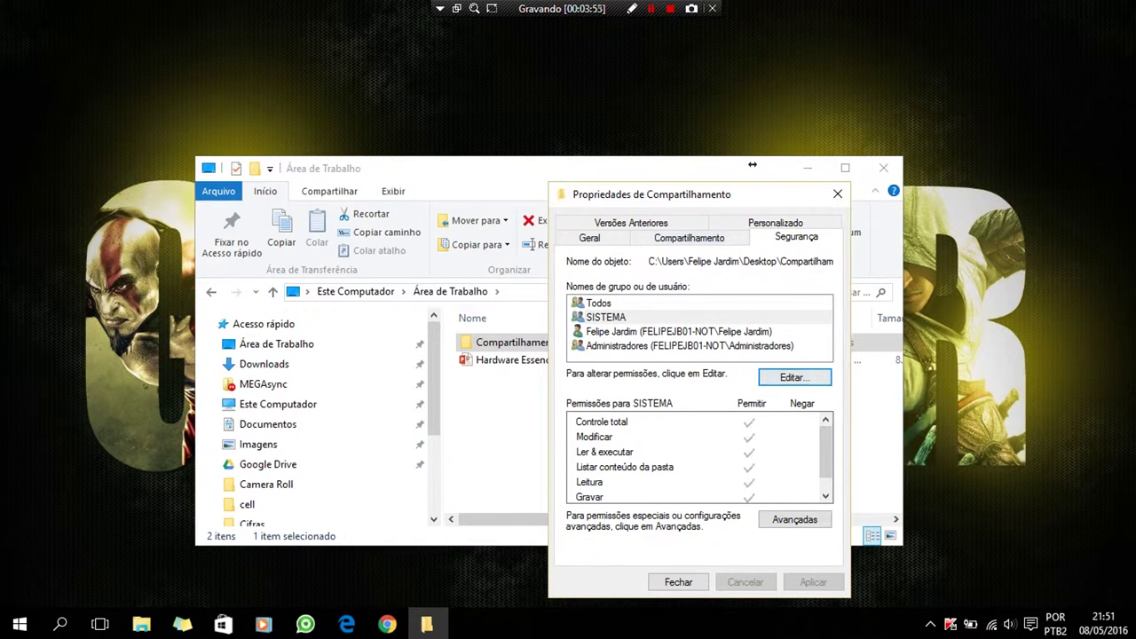
pyautogui.click(678, 582)
pyautogui.press('Return')
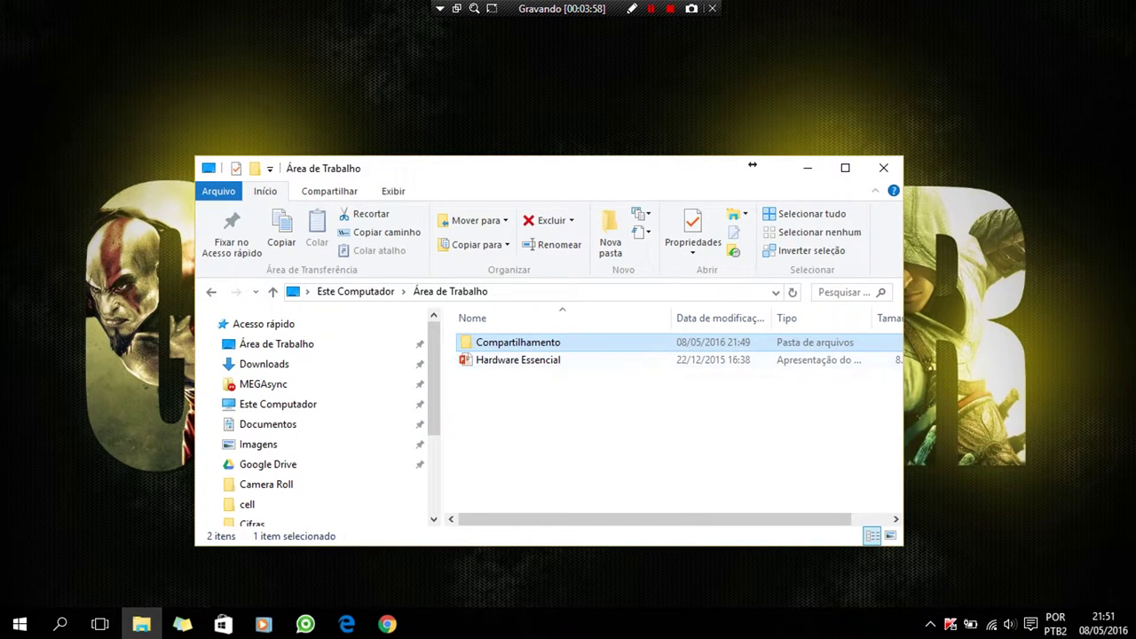
# - Open the advanced sharing settings from the Network and Sharing Center
pyautogui.rightClick(561, 412)
pyautogui.press('Escape')
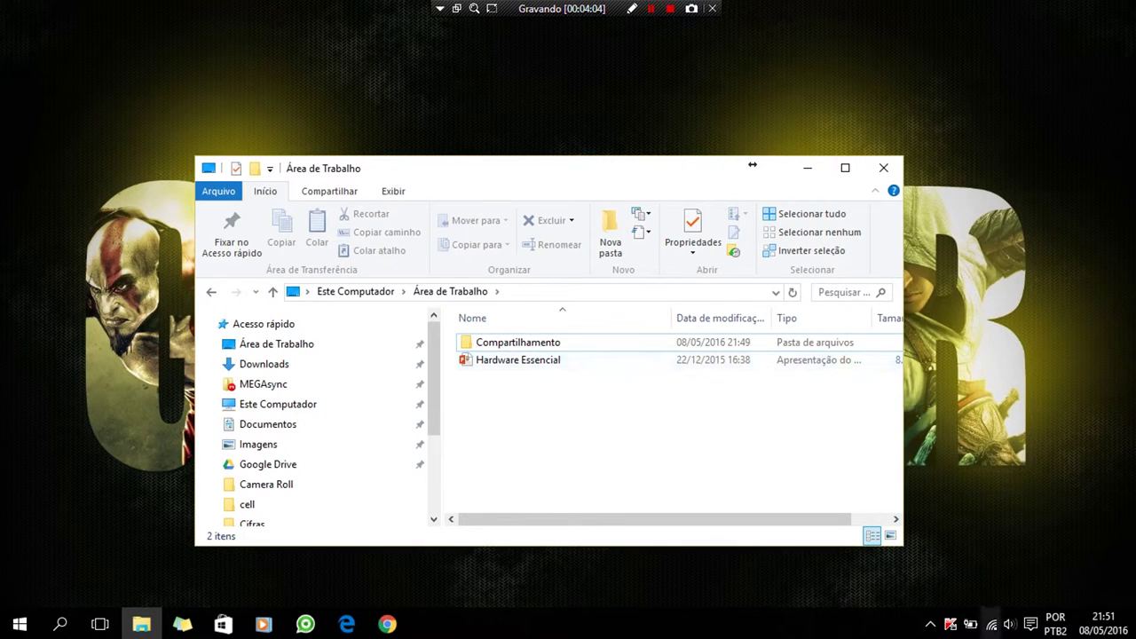
pyautogui.rightClick(991, 624)
pyautogui.rightClick(991, 624)
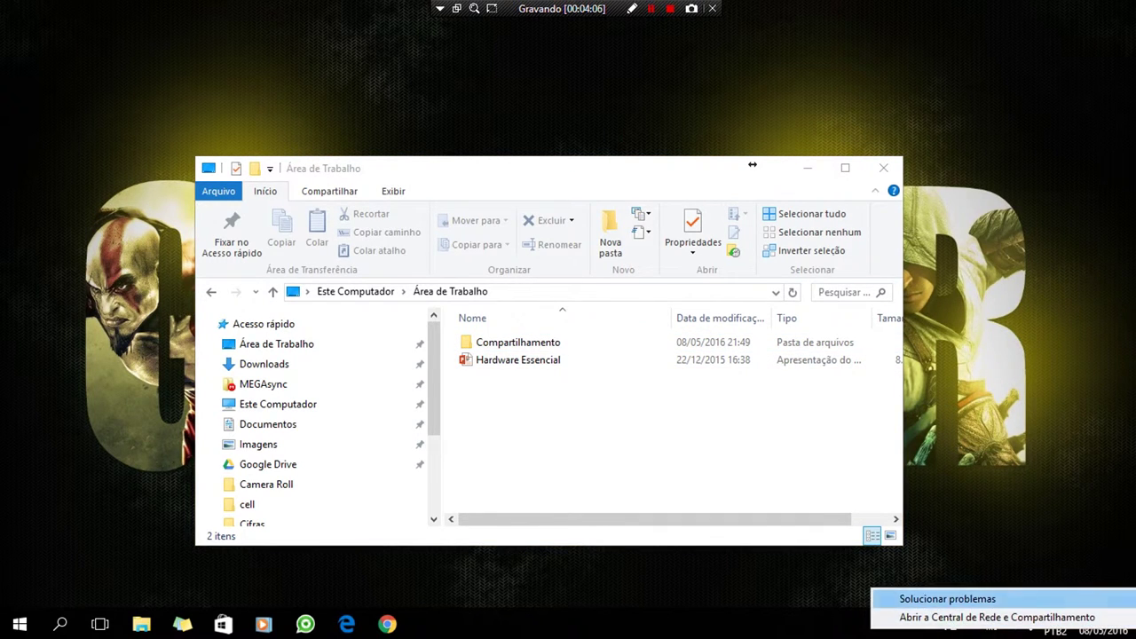
pyautogui.click(1008, 618)
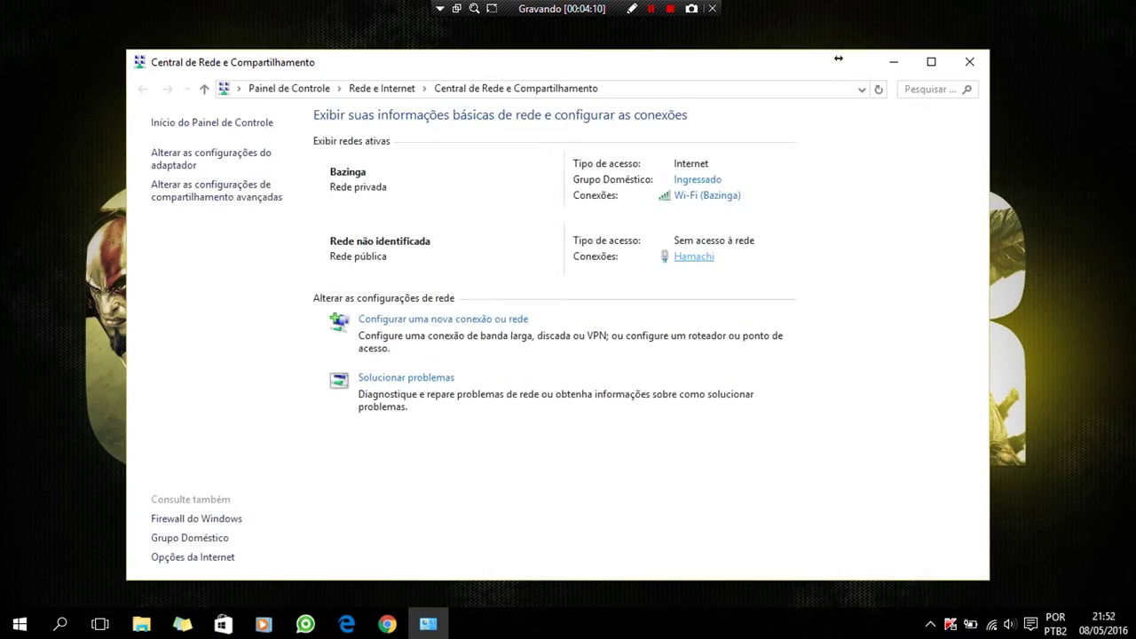
pyautogui.moveTo(837, 58); pyautogui.dragTo(937, 71)
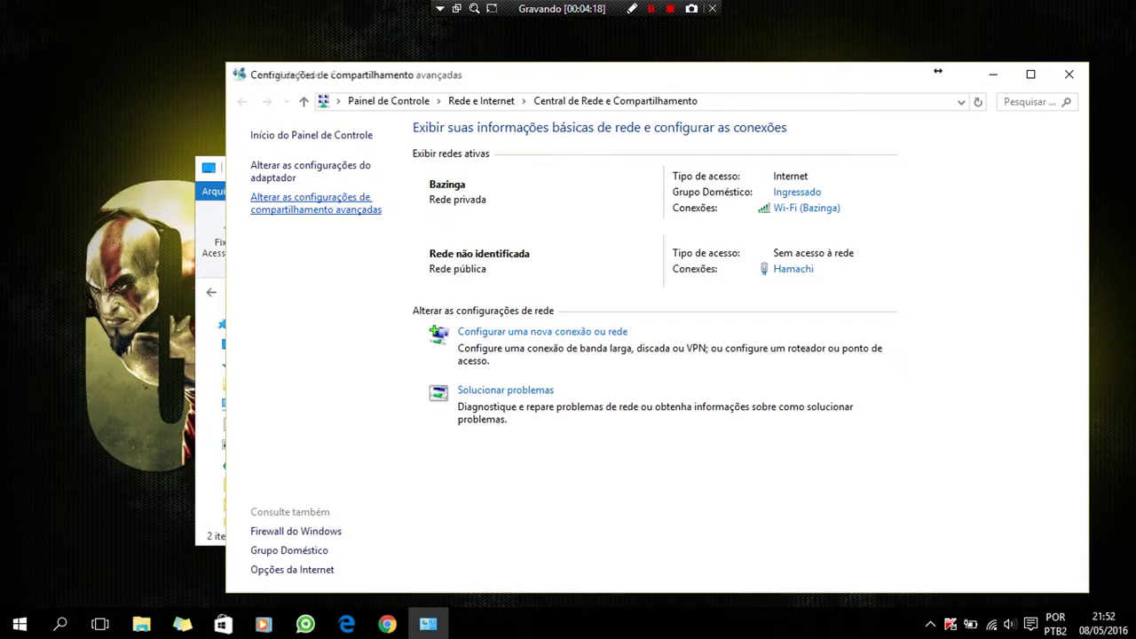
pyautogui.click(315, 203)
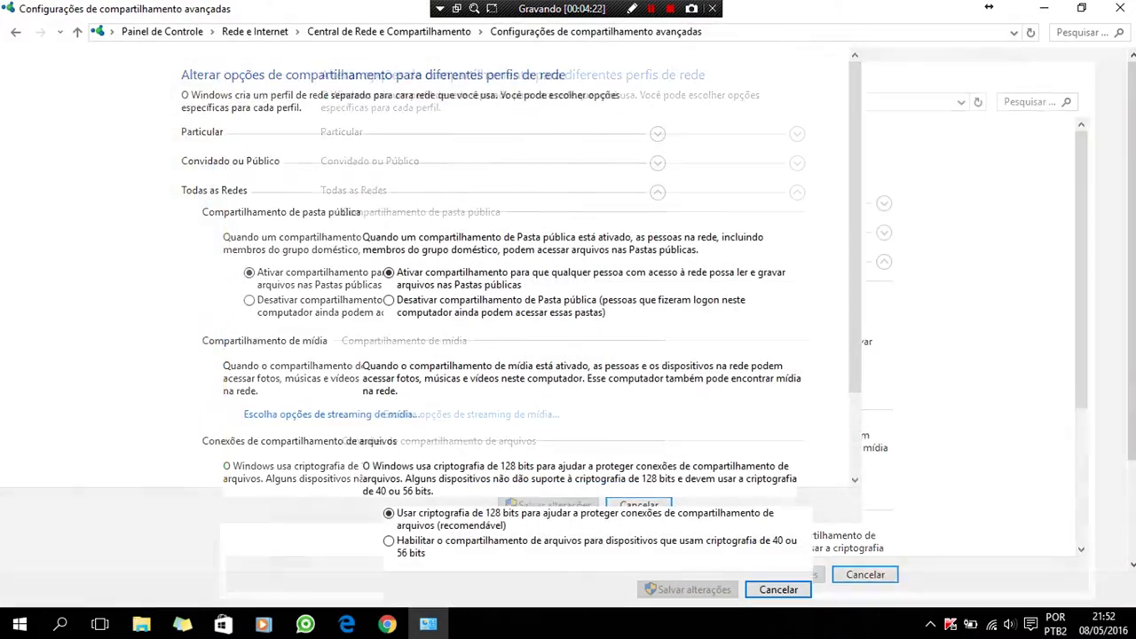
# - Turn off password-protected sharing for all networks, save the changes, and close the Network and Sharing Center
pyautogui.moveTo(1130, 266); pyautogui.dragTo(1130, 355)
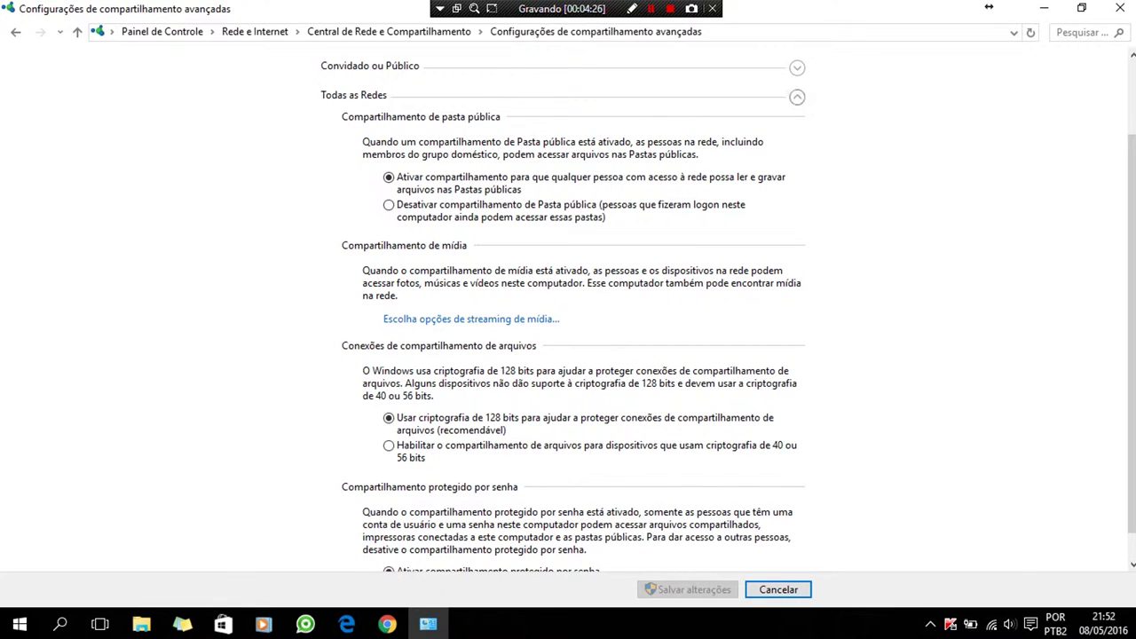
pyautogui.click(797, 96)
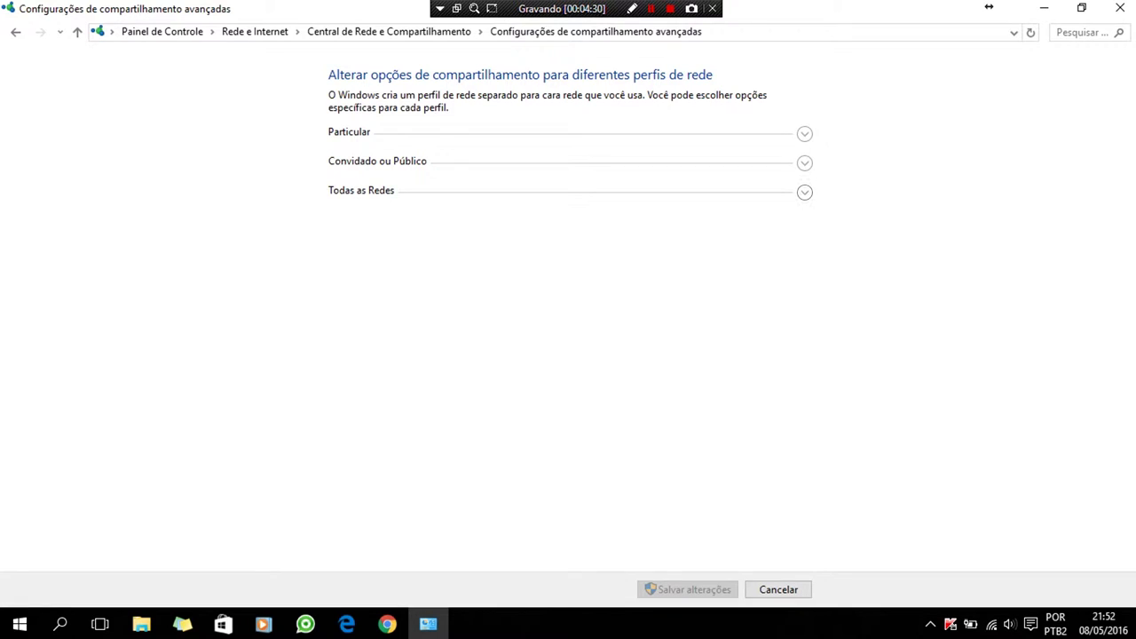
pyautogui.click(804, 192)
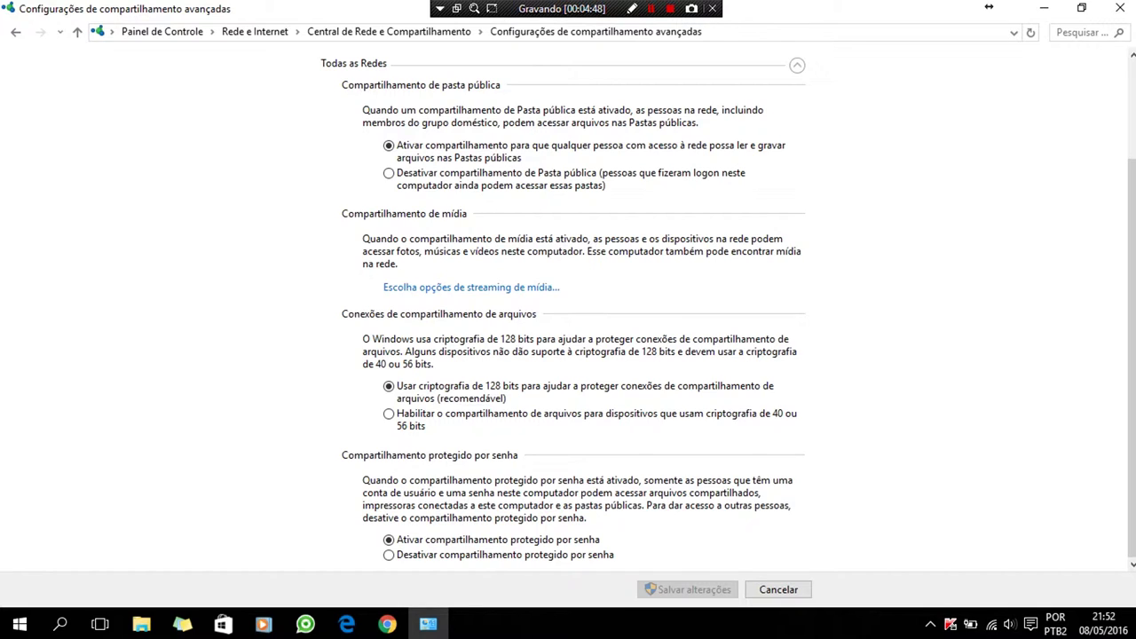
pyautogui.click(389, 554)
pyautogui.click(687, 590)
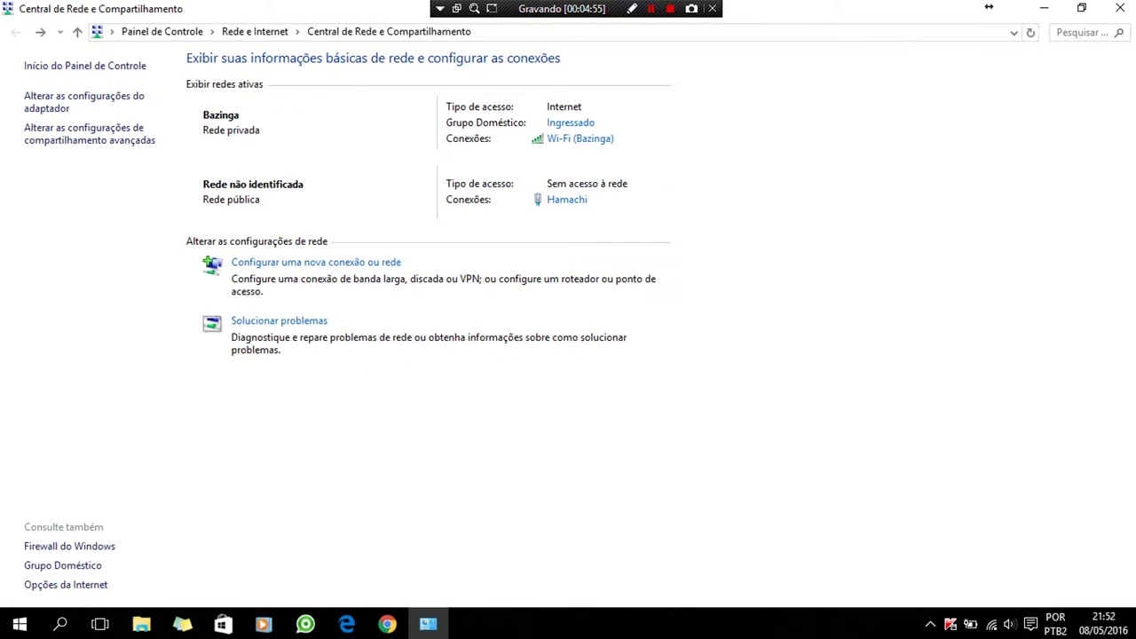
pyautogui.click(1080, 8)
pyautogui.click(1070, 74)
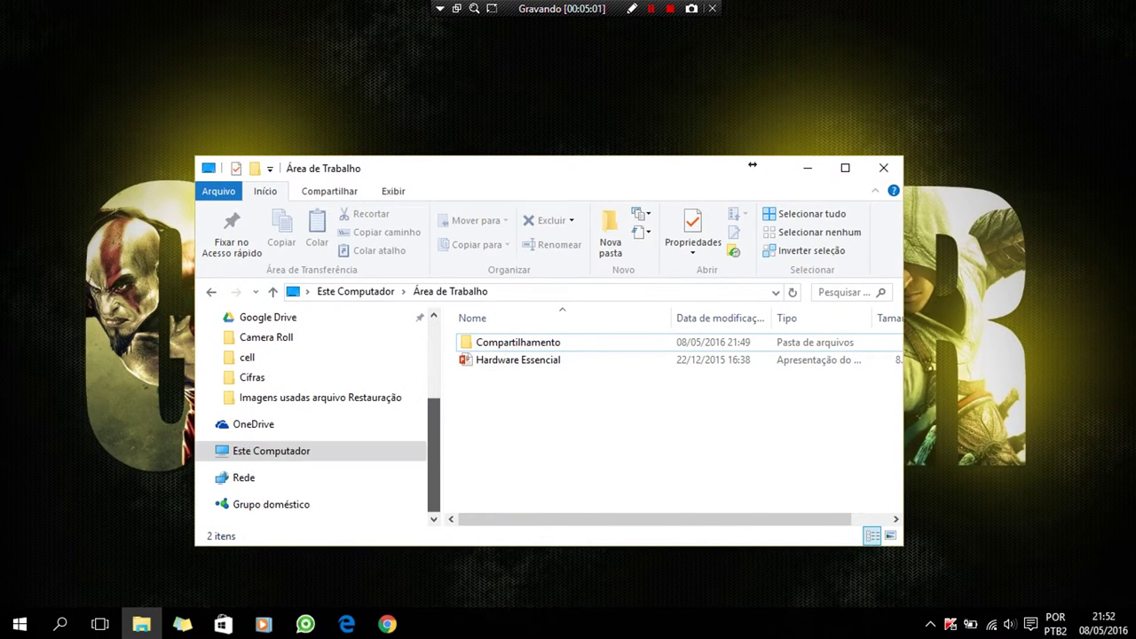
# - Browse the network to this computer and open its Compartilhamento share
pyautogui.click(243, 477)
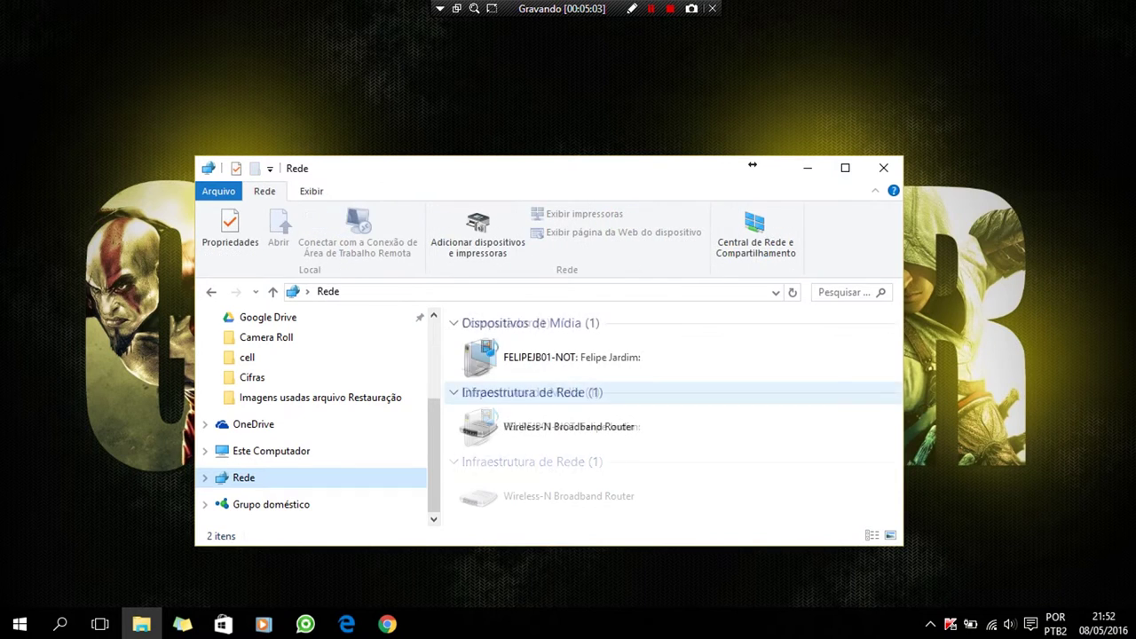
pyautogui.doubleClick(558, 356)
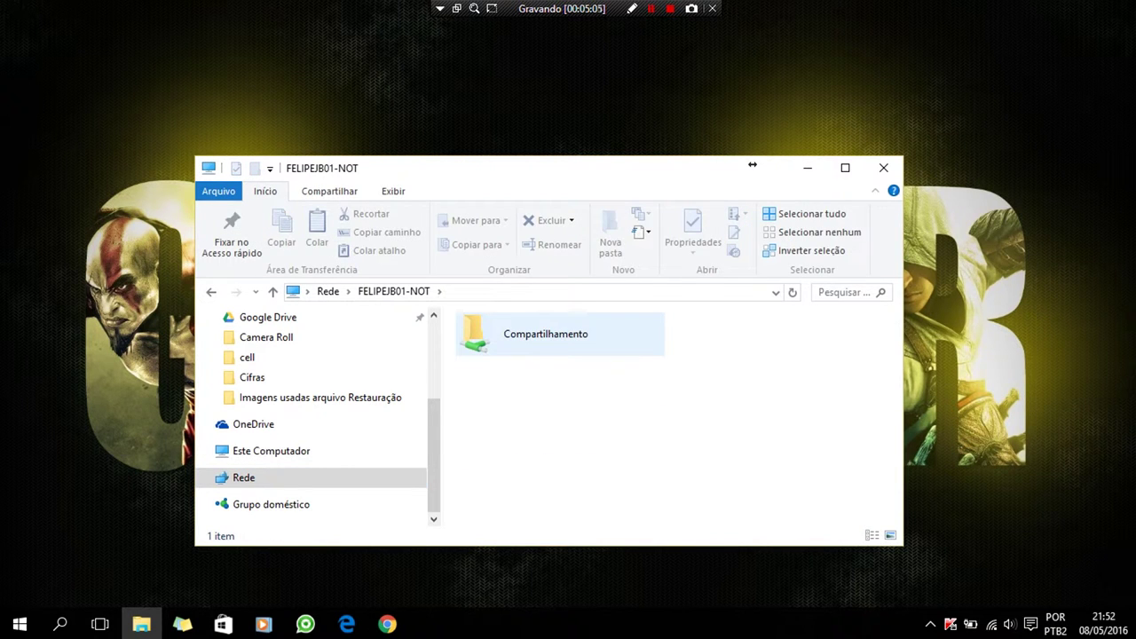
pyautogui.doubleClick(559, 334)
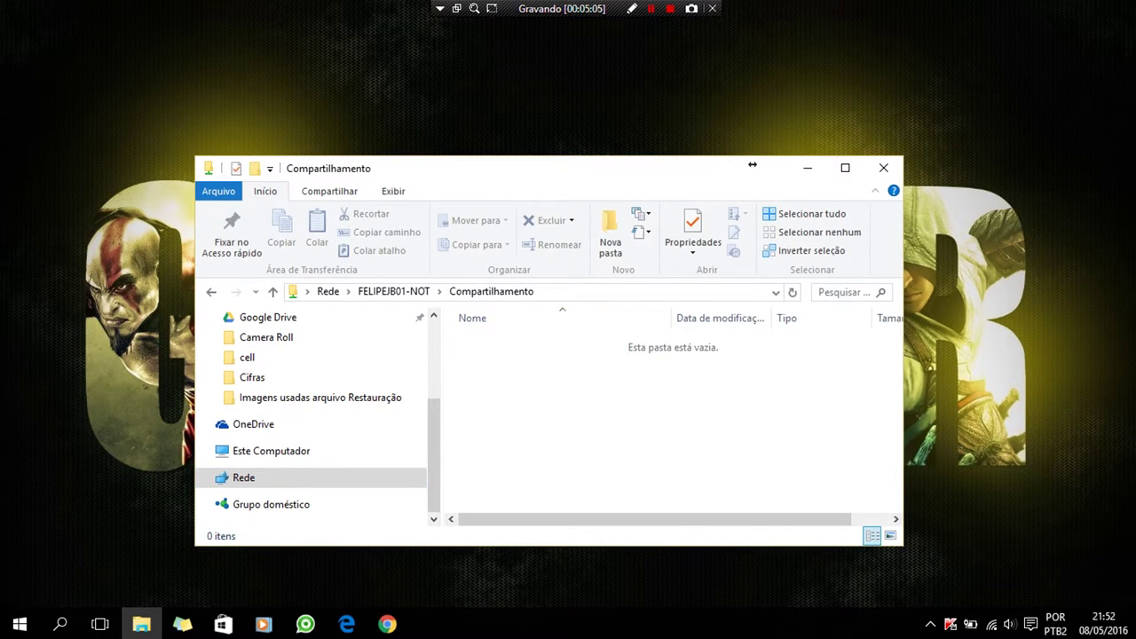
# - Create a Microsoft Word document named Teste in the shared Compartilhamento folder
pyautogui.rightClick(509, 359)
pyautogui.moveTo(568, 558)
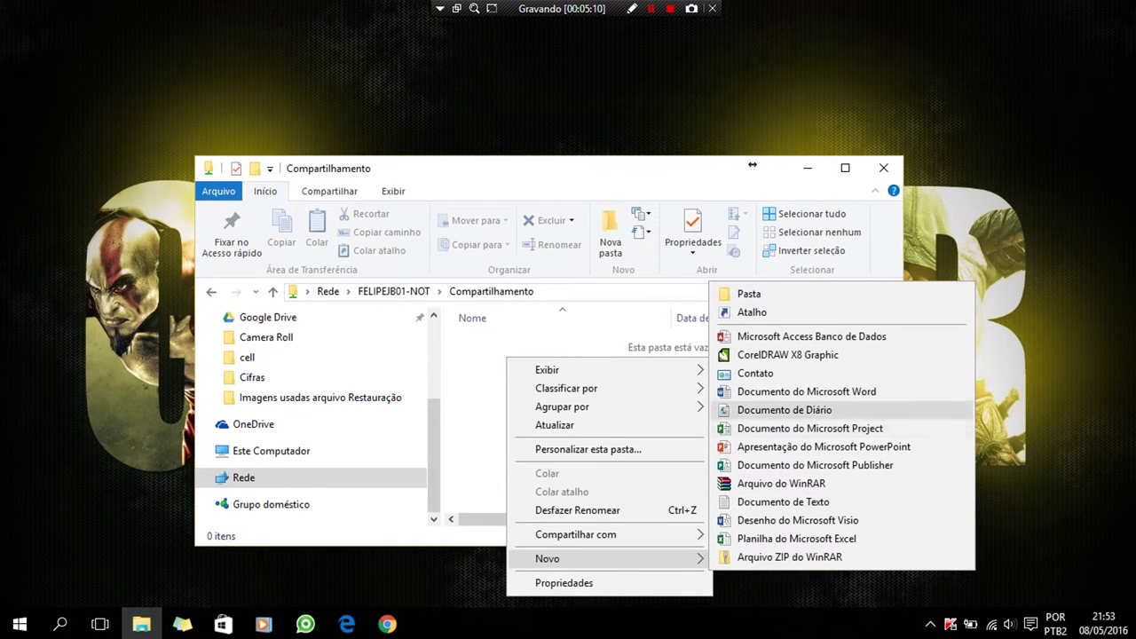
pyautogui.click(806, 391)
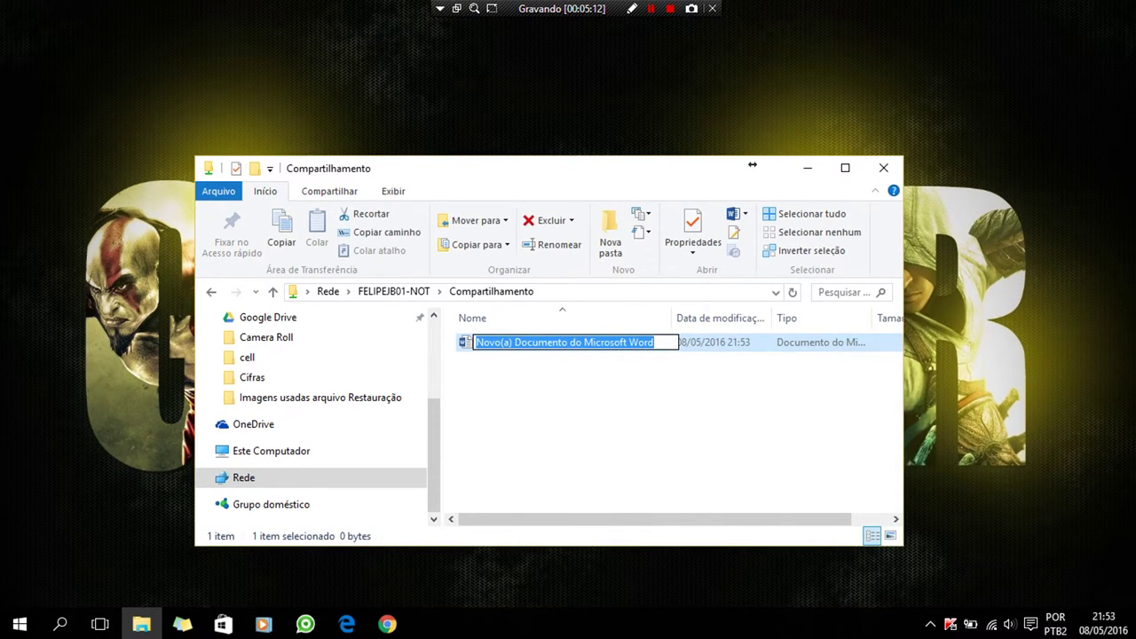
pyautogui.write('Teste')
pyautogui.press('Return')
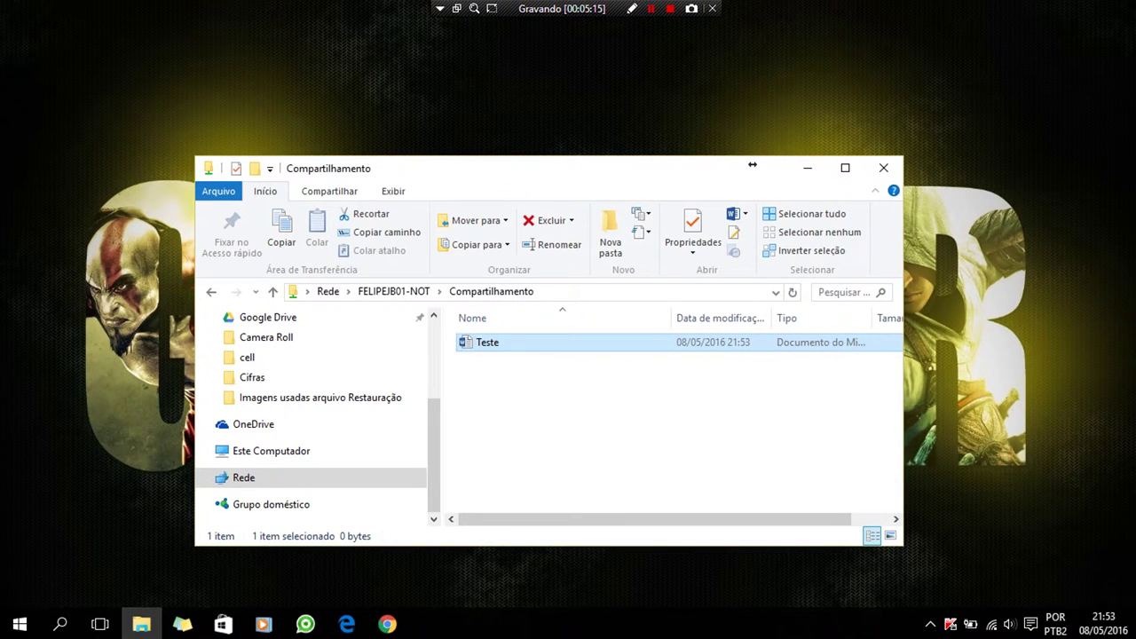
# - Write "É apenas um teste" and, after a blank line, "Obrigado!" in the Teste document, saving it on closing
pyautogui.press('Return')
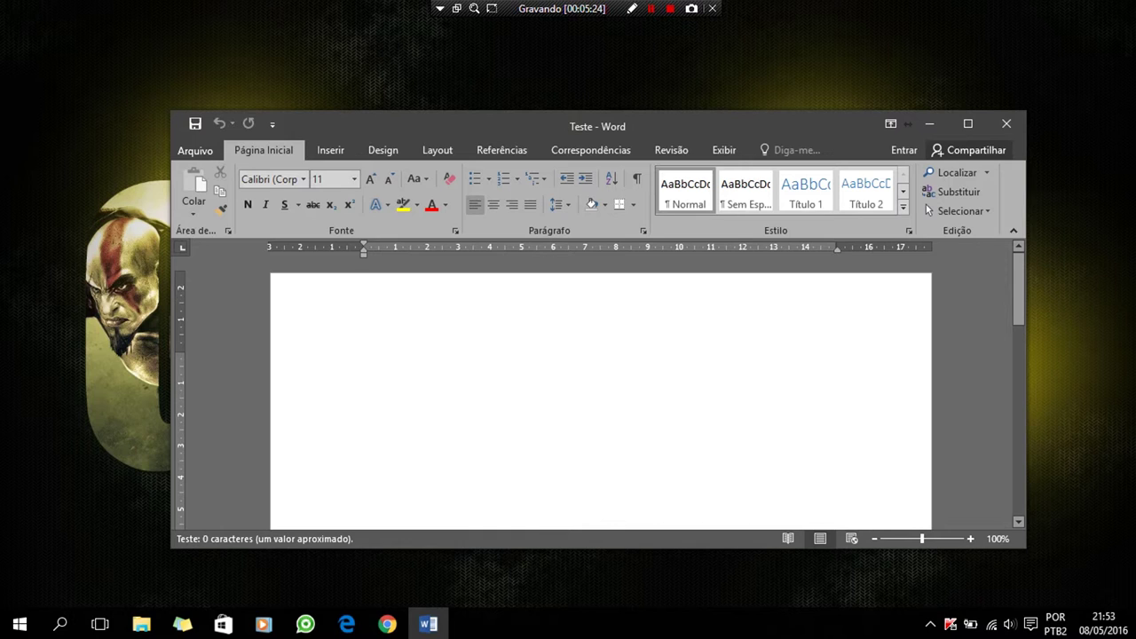
pyautogui.write('É')
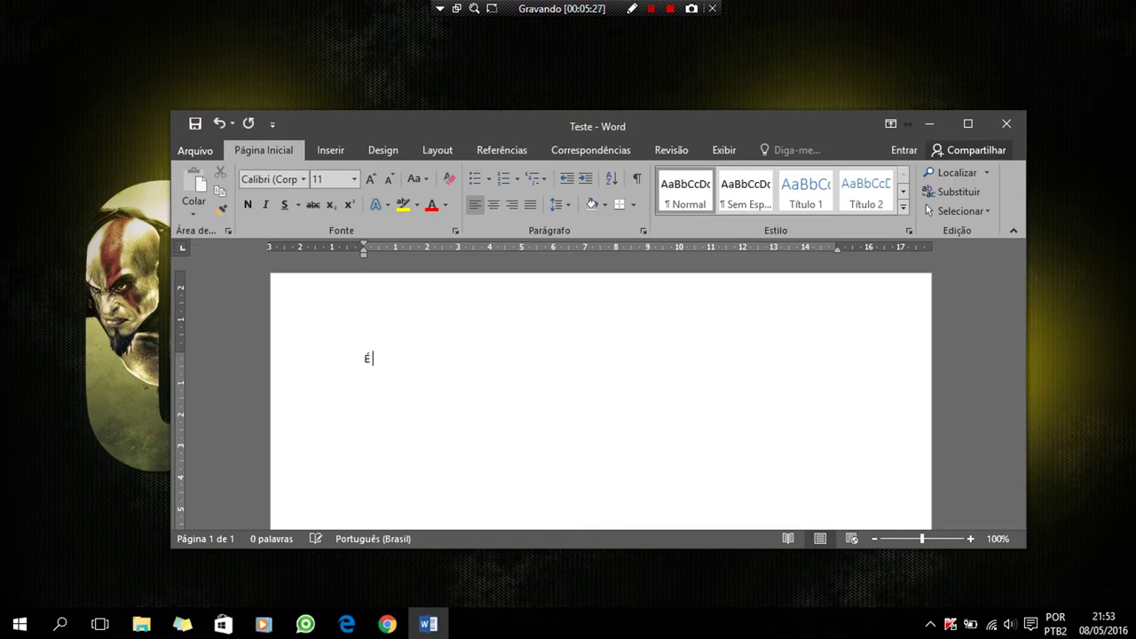
pyautogui.write(' apenas um teste')
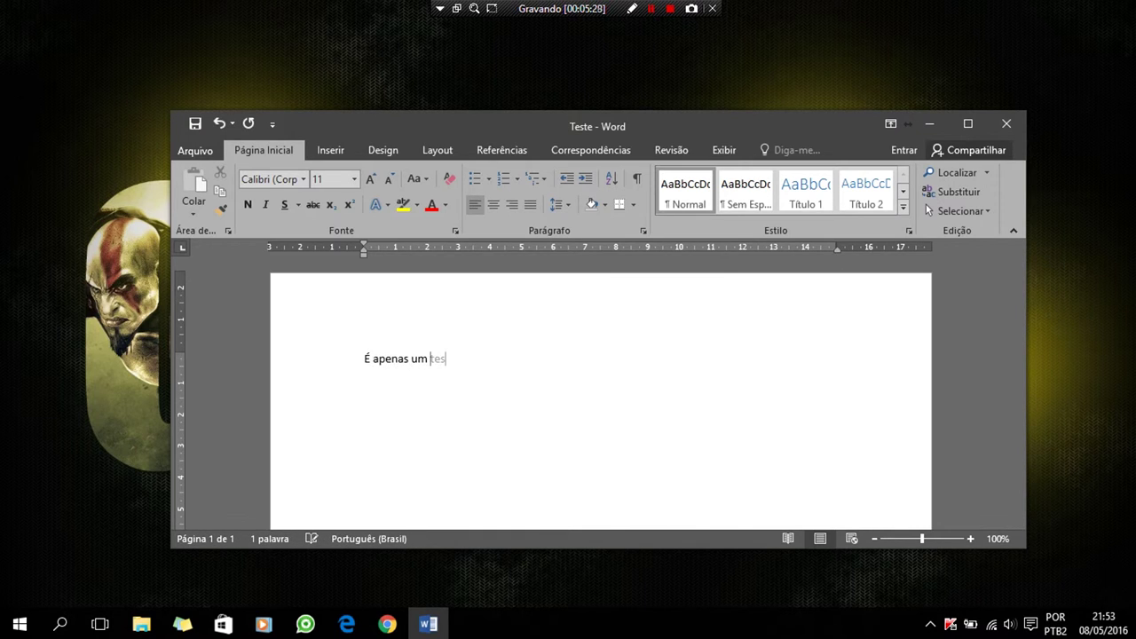
pyautogui.press('Return')
pyautogui.press('Return')
pyautogui.write('obri')
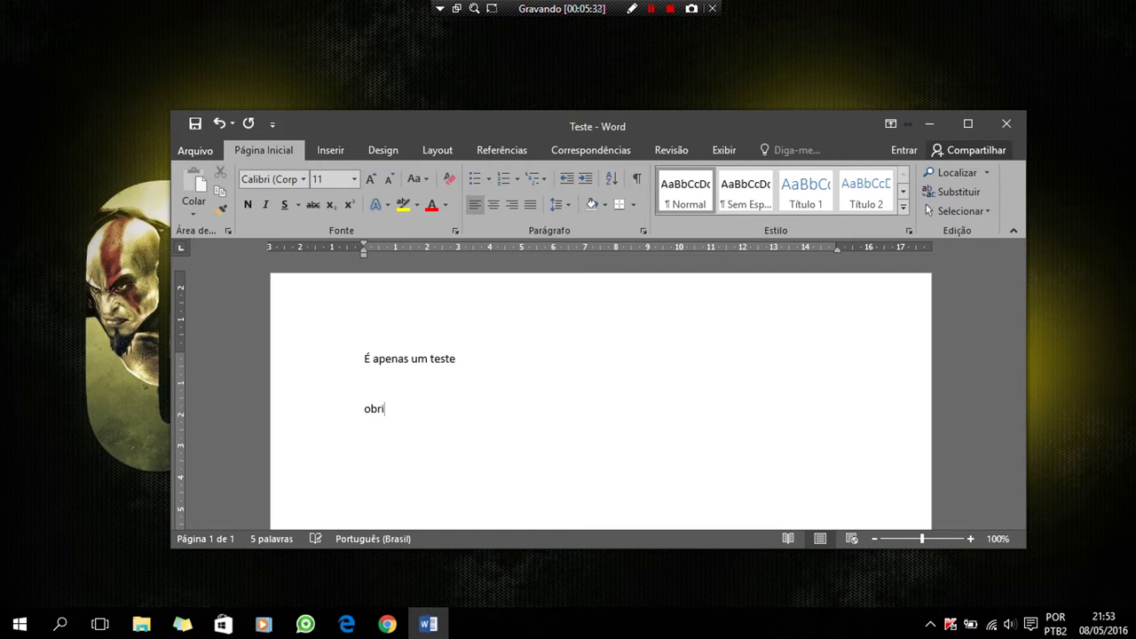
pyautogui.write('gado!')
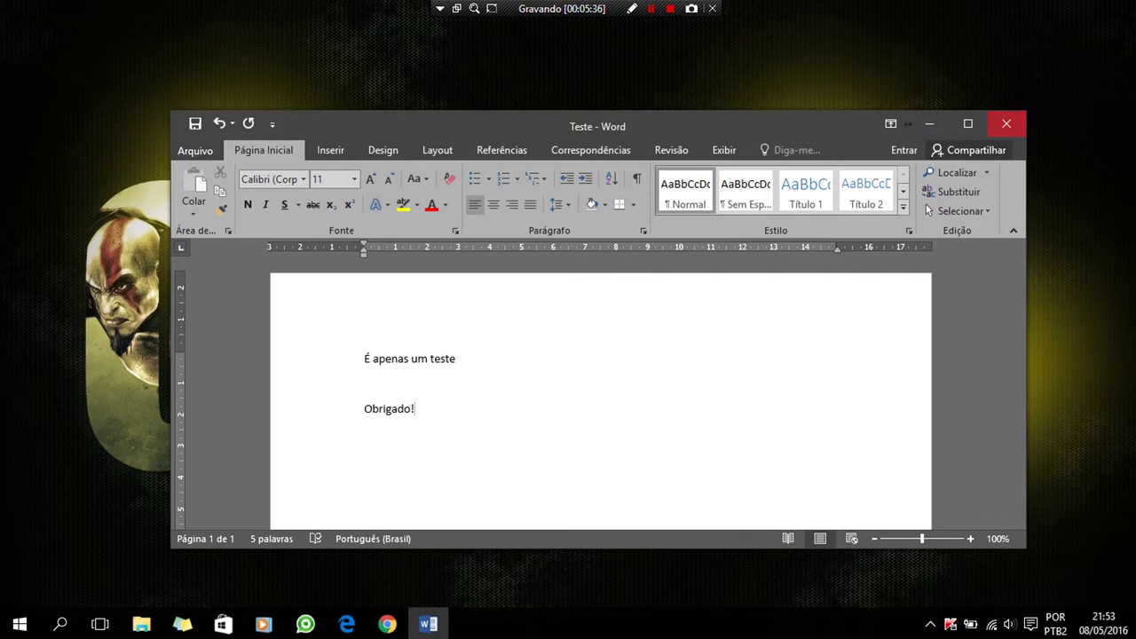
pyautogui.click(1006, 123)
pyautogui.press('Escape')
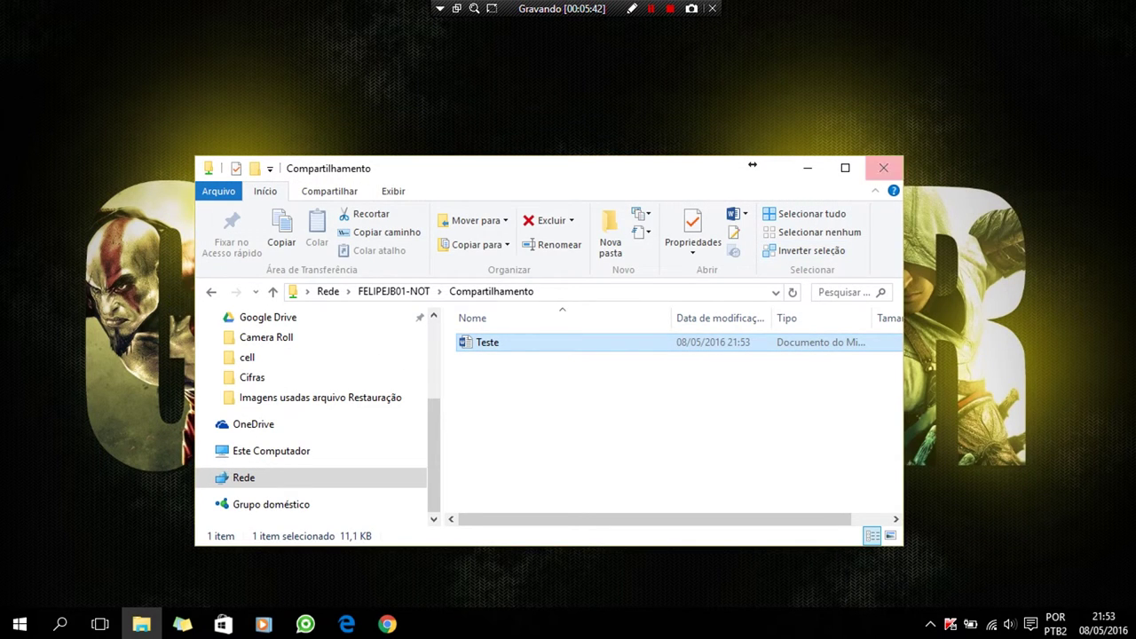
# - Reopen the Teste document from the desktop's local Compartilhamento folder to check its text, and close it
pyautogui.click(882, 168)
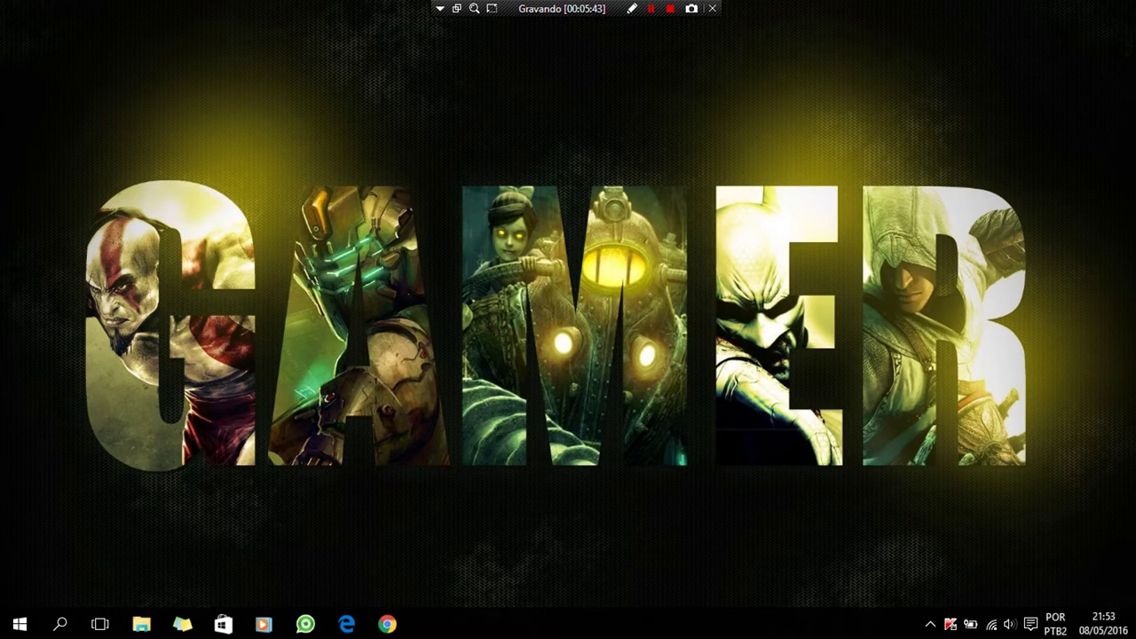
pyautogui.click(141, 624)
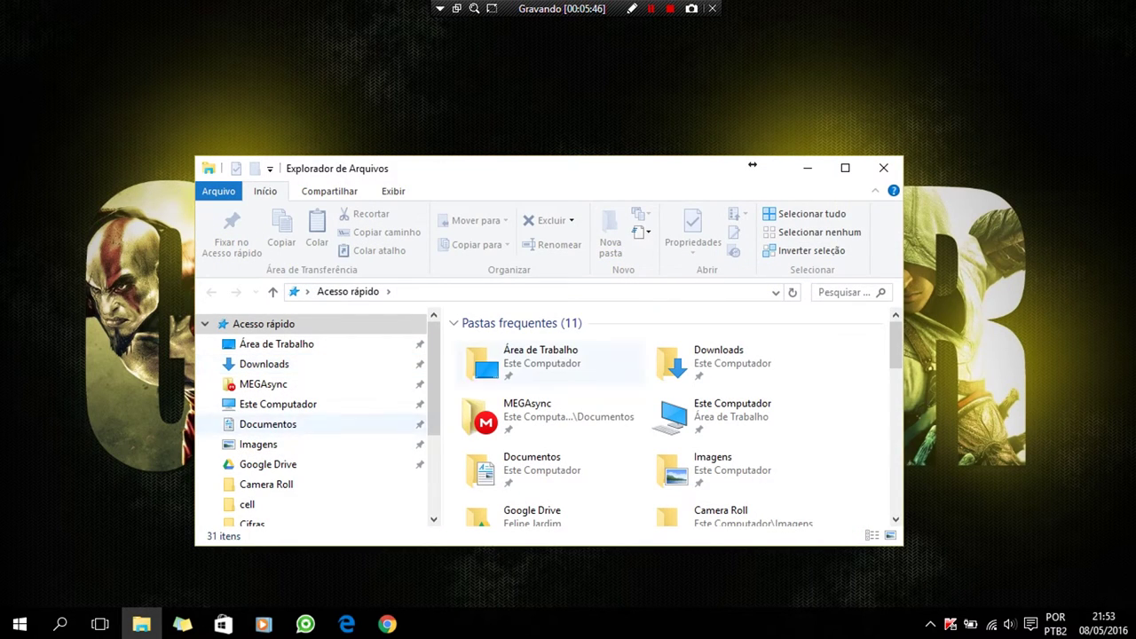
pyautogui.click(275, 343)
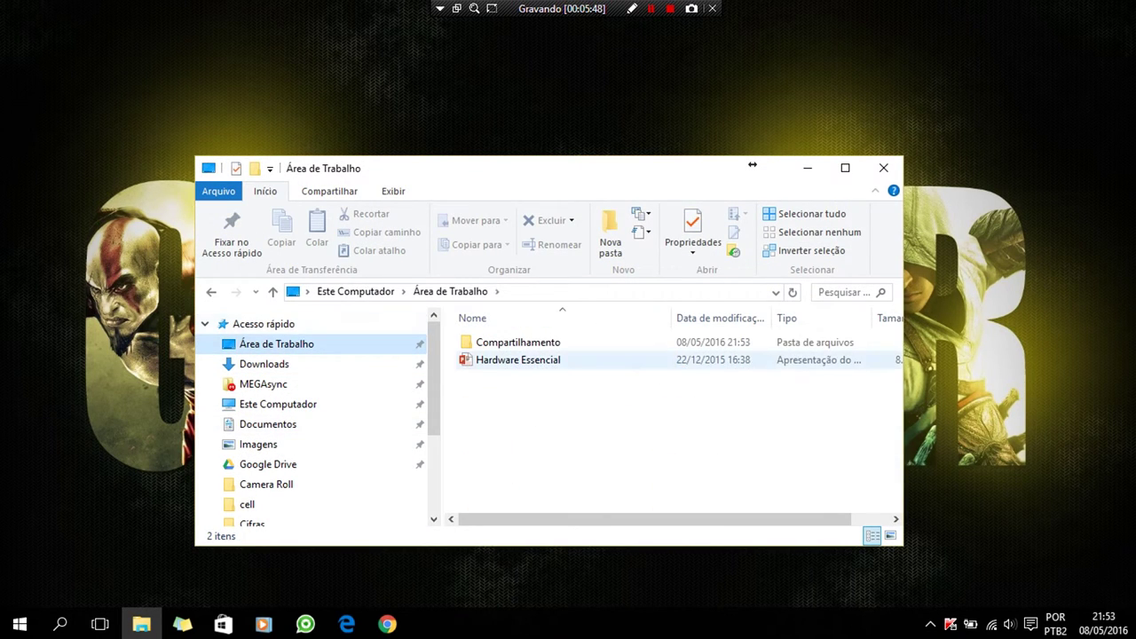
pyautogui.doubleClick(517, 342)
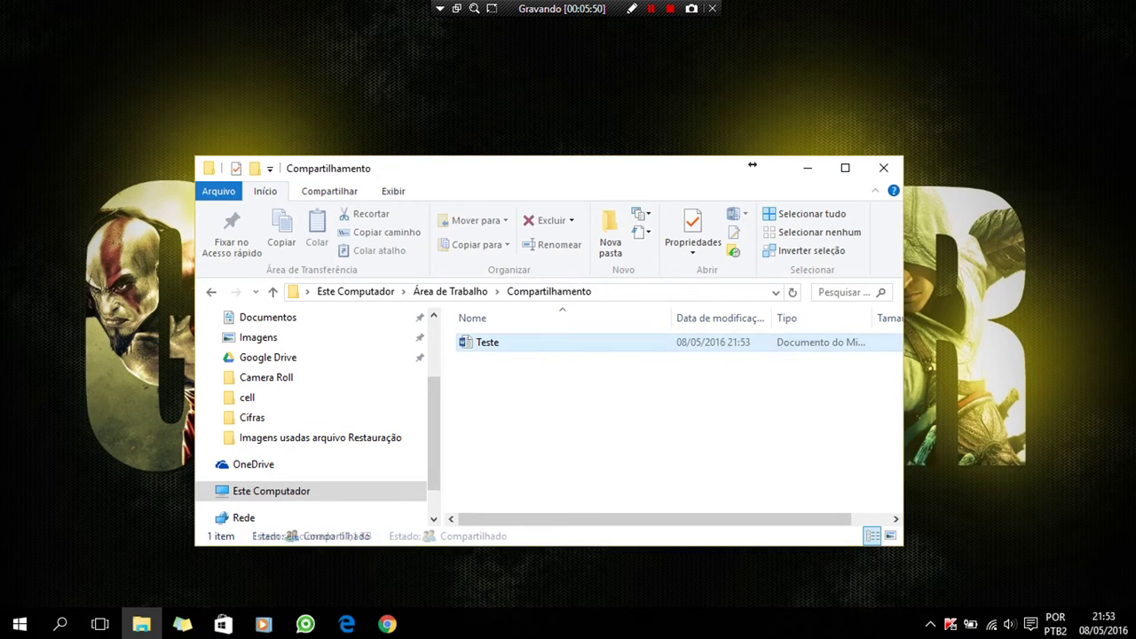
pyautogui.doubleClick(517, 342)
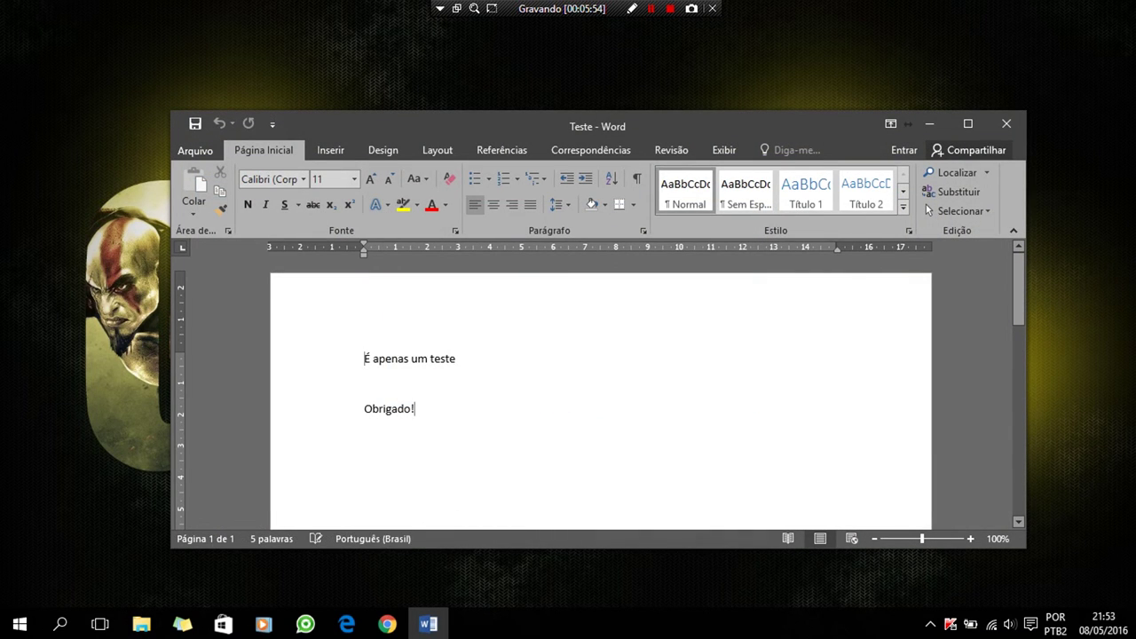
pyautogui.hotkey('ctrl', 'a')
pyautogui.click(363, 383)
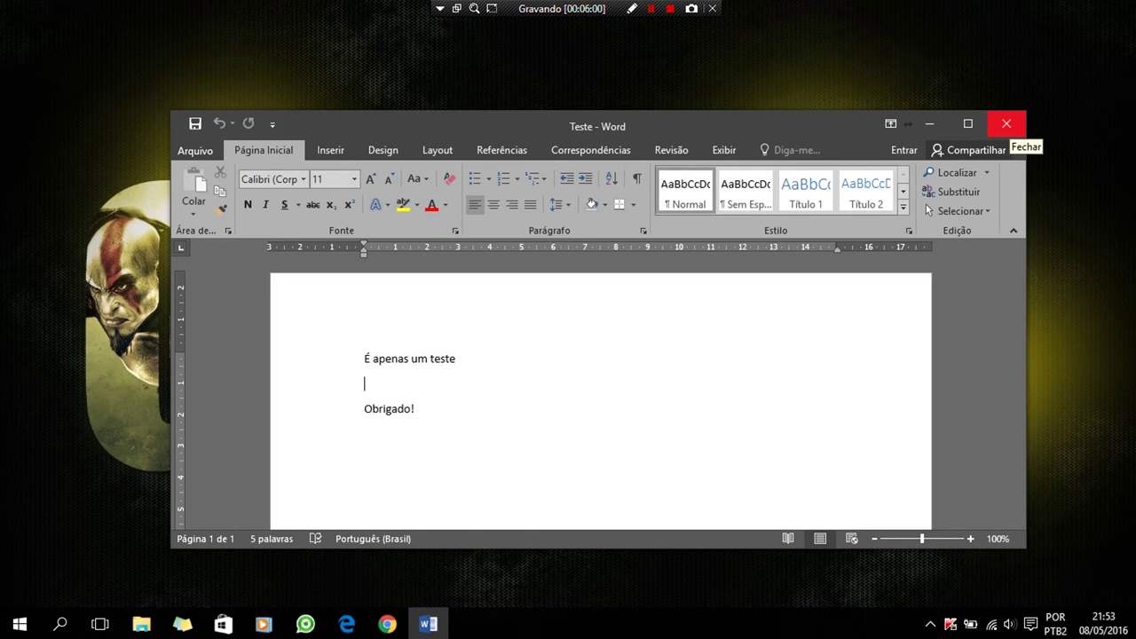
pyautogui.click(1006, 124)
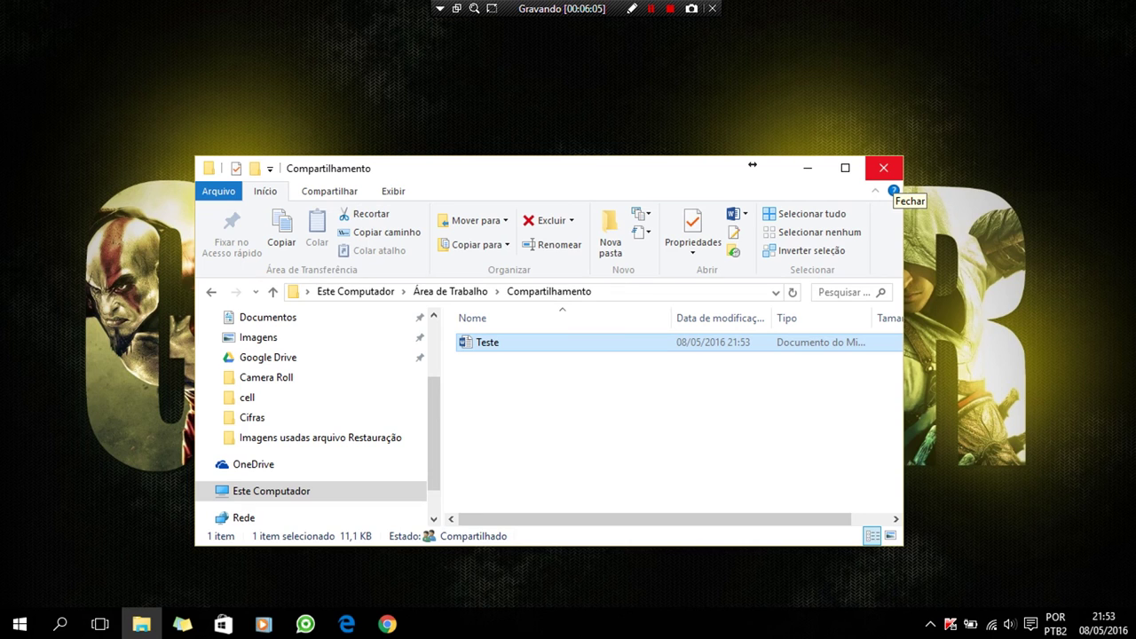
pyautogui.press('F11')
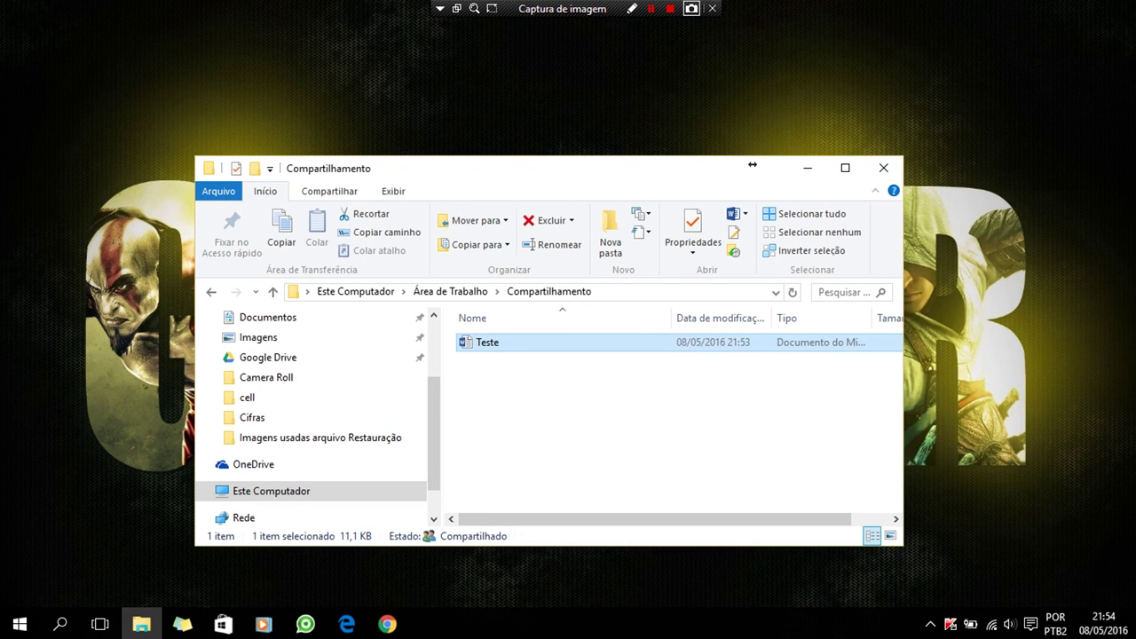